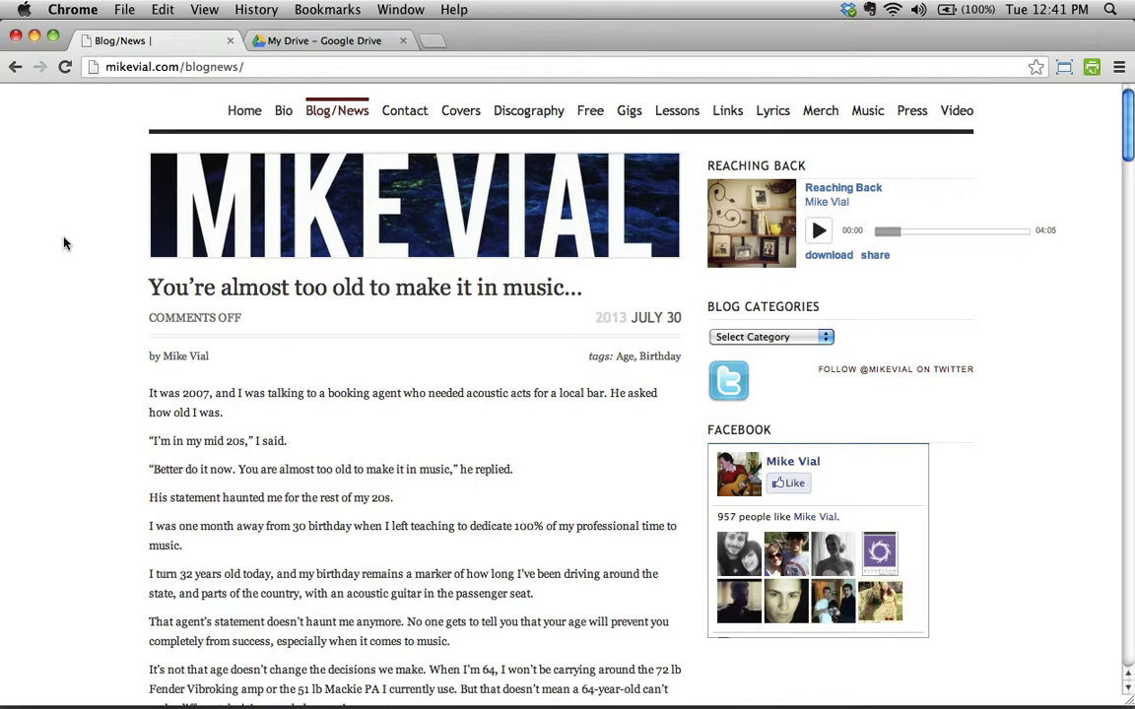
left_click(34, 36)
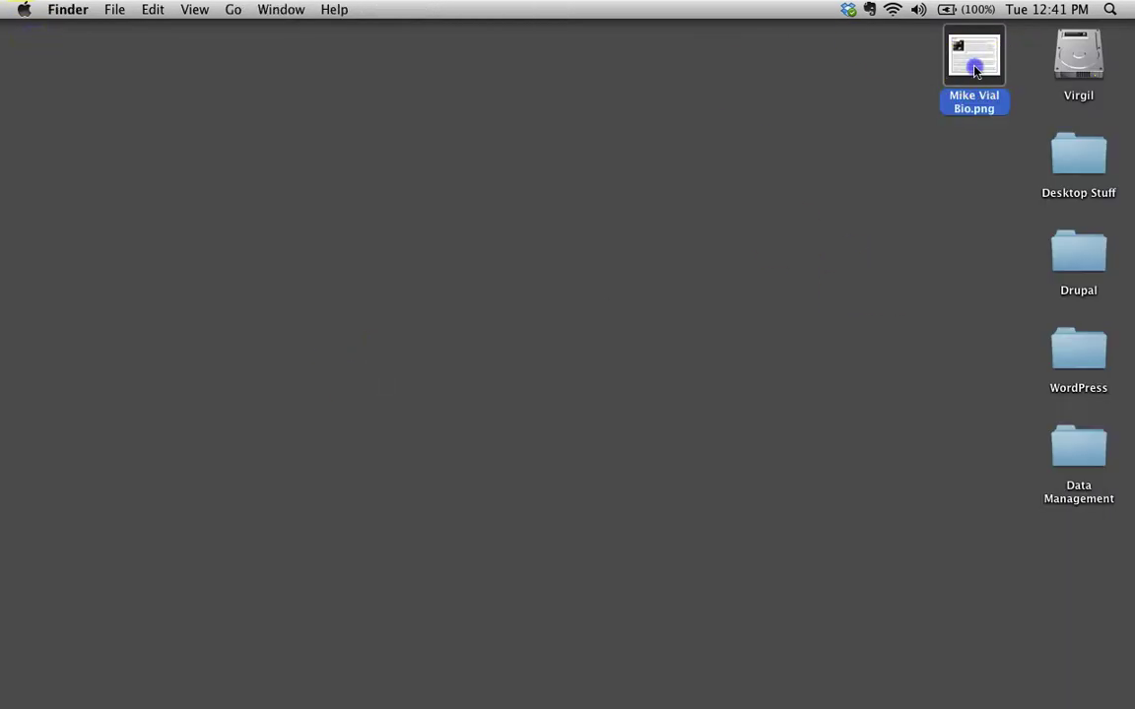
double_click(974, 68)
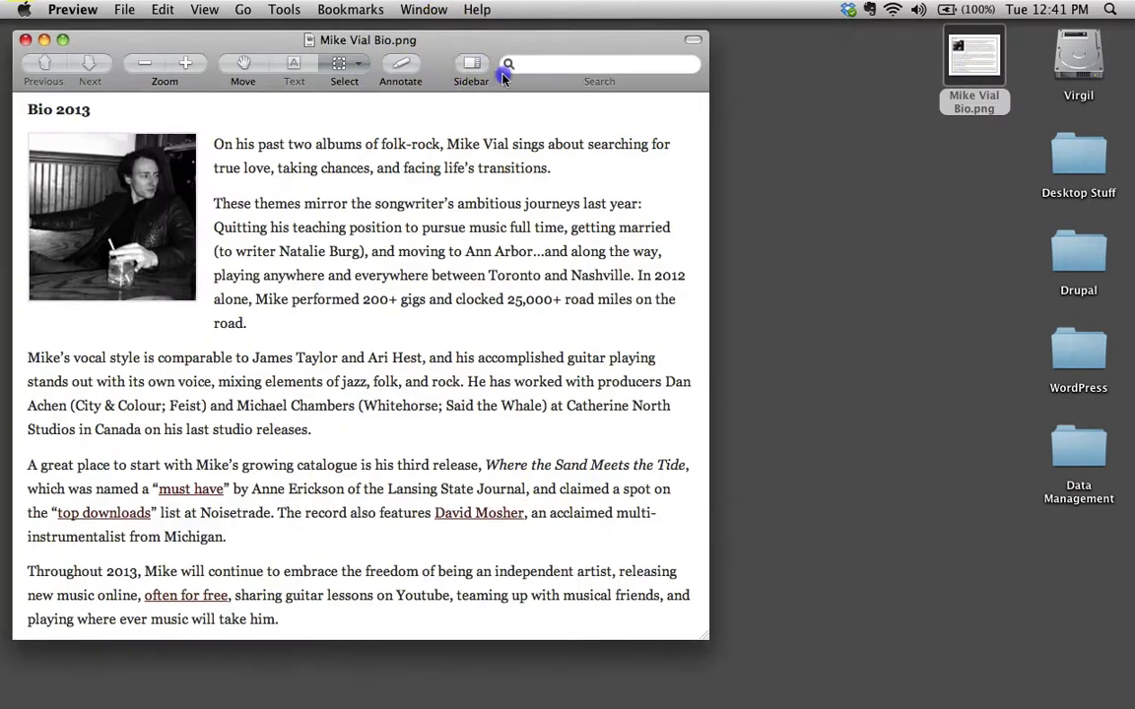
left_click_drag(525, 86, 563, 56)
left_click_drag(290, 53, 271, 62)
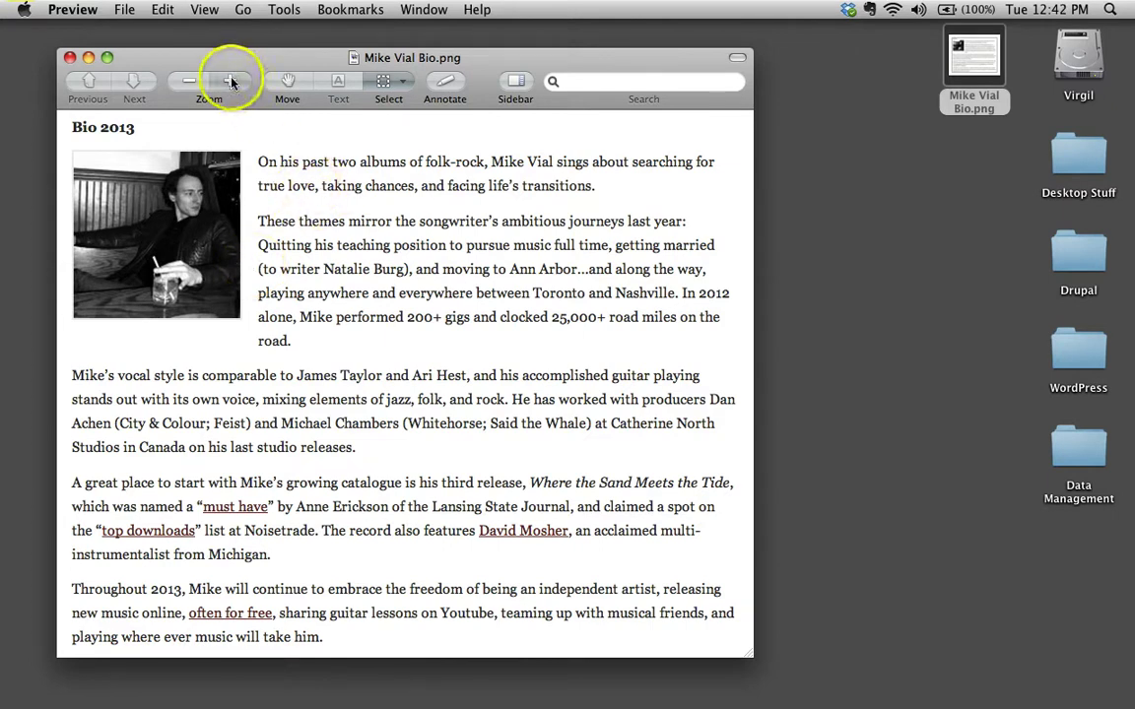
left_click_drag(253, 68, 283, 71)
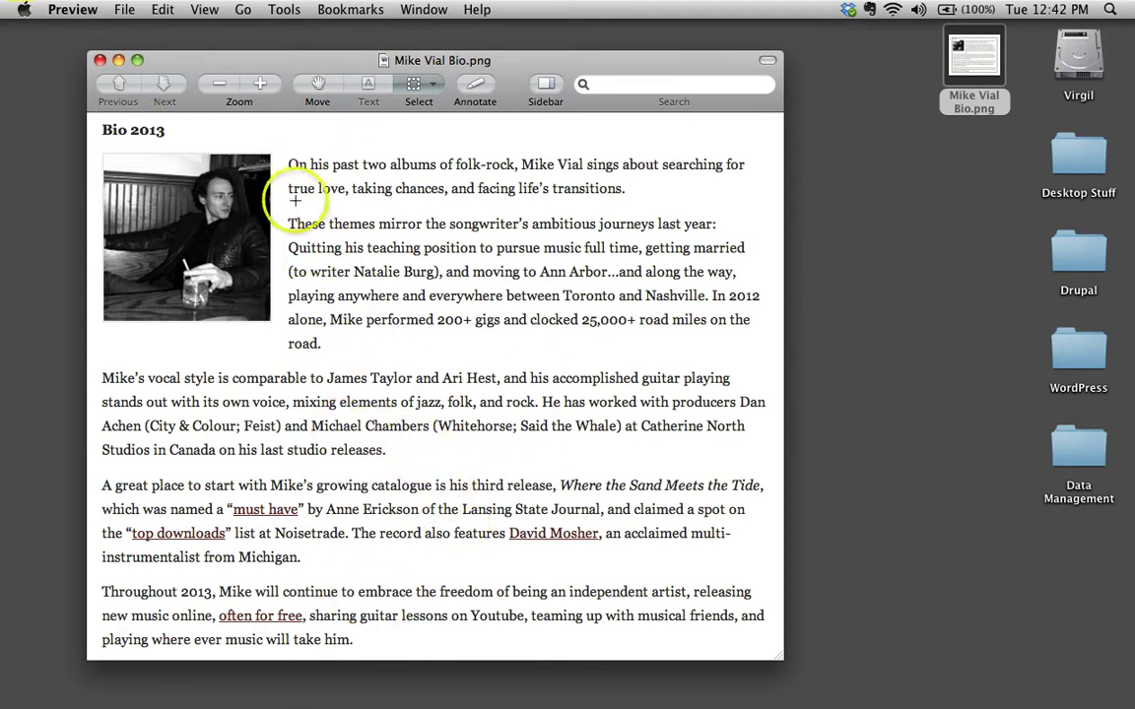
left_click_drag(286, 71, 236, 69)
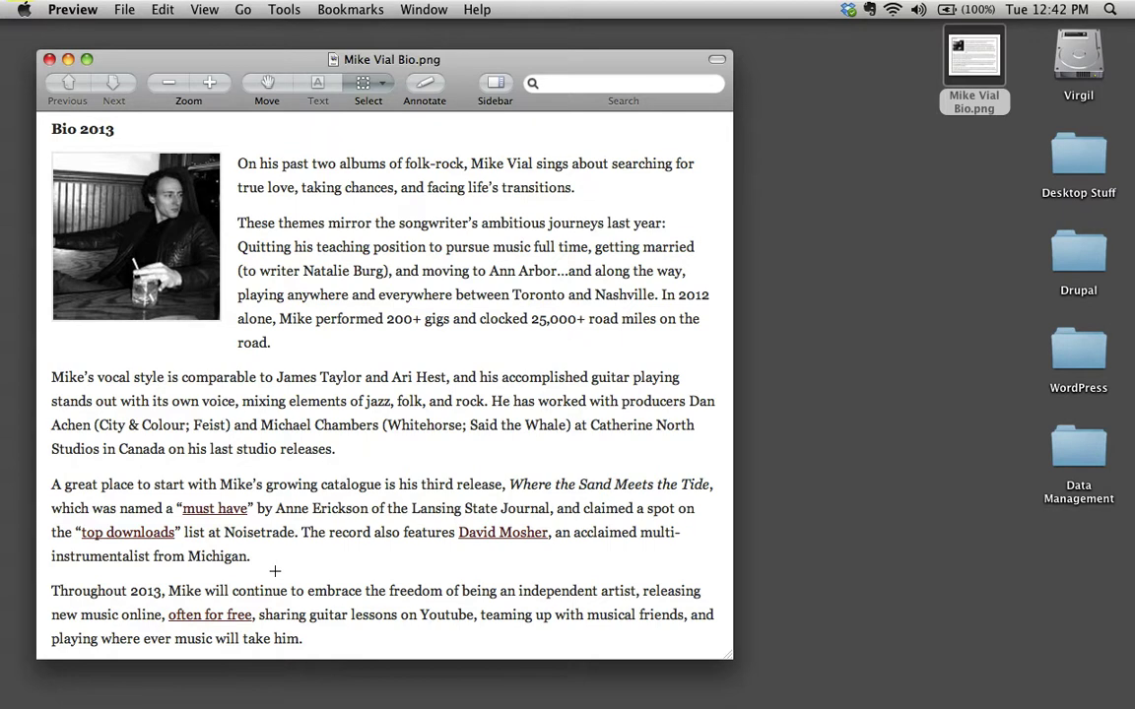
left_click(68, 60)
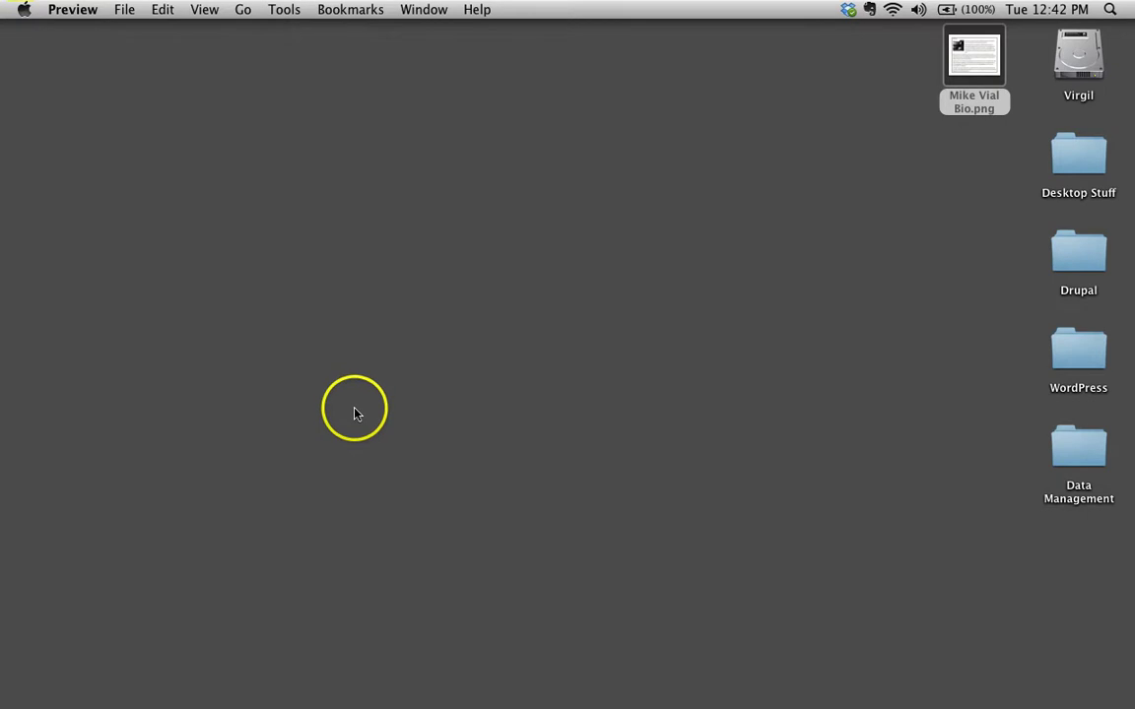
Bring Chrome back and switch to the Google Drive My Drive page
mouse_move(256, 705)
left_click(114, 686)
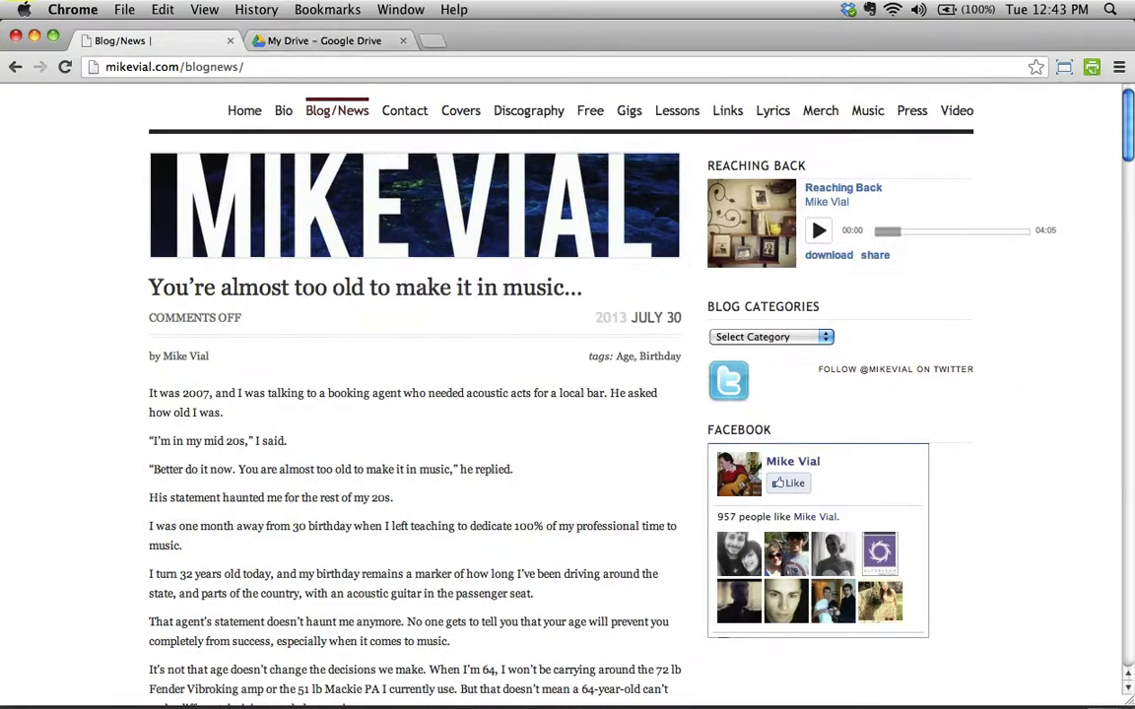
left_click(300, 40)
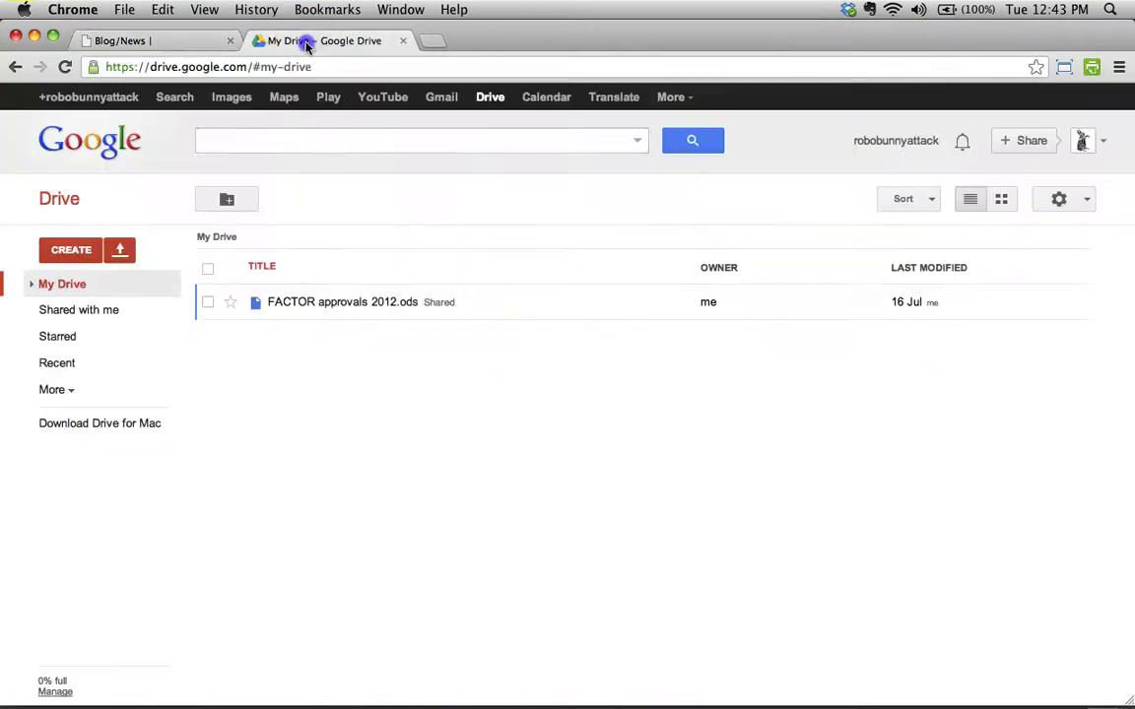
Turn on 'Convert text from uploaded PDF and image files' in Drive's upload settings
left_click(1070, 201)
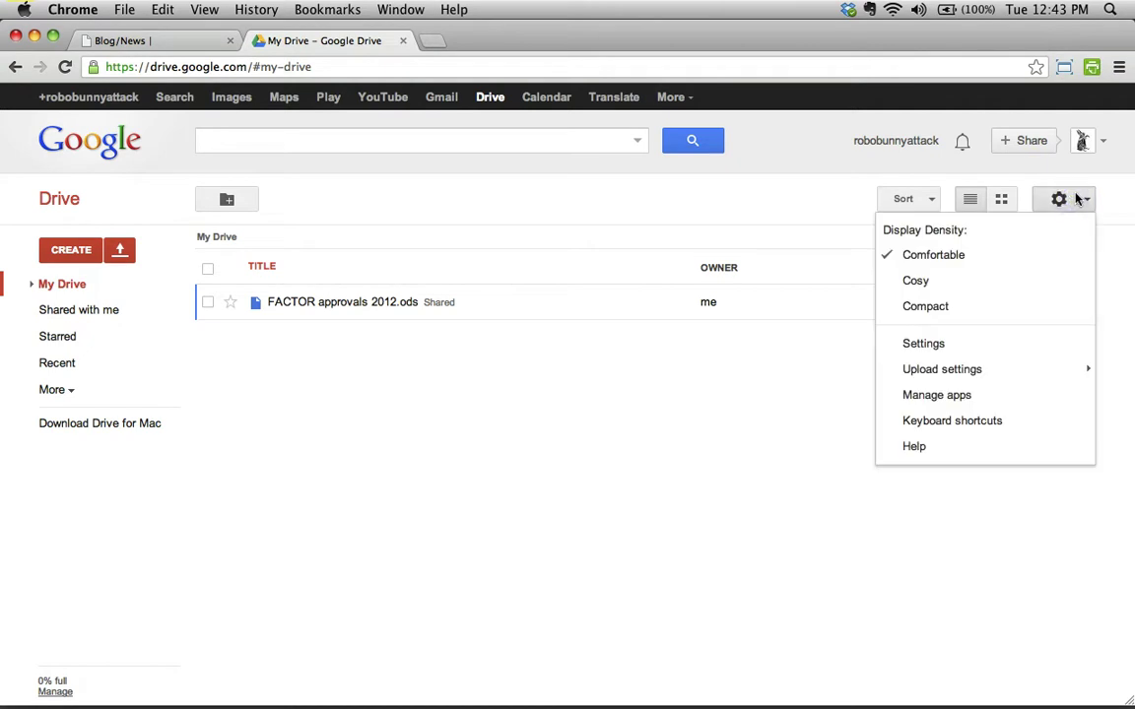
left_click(1084, 203)
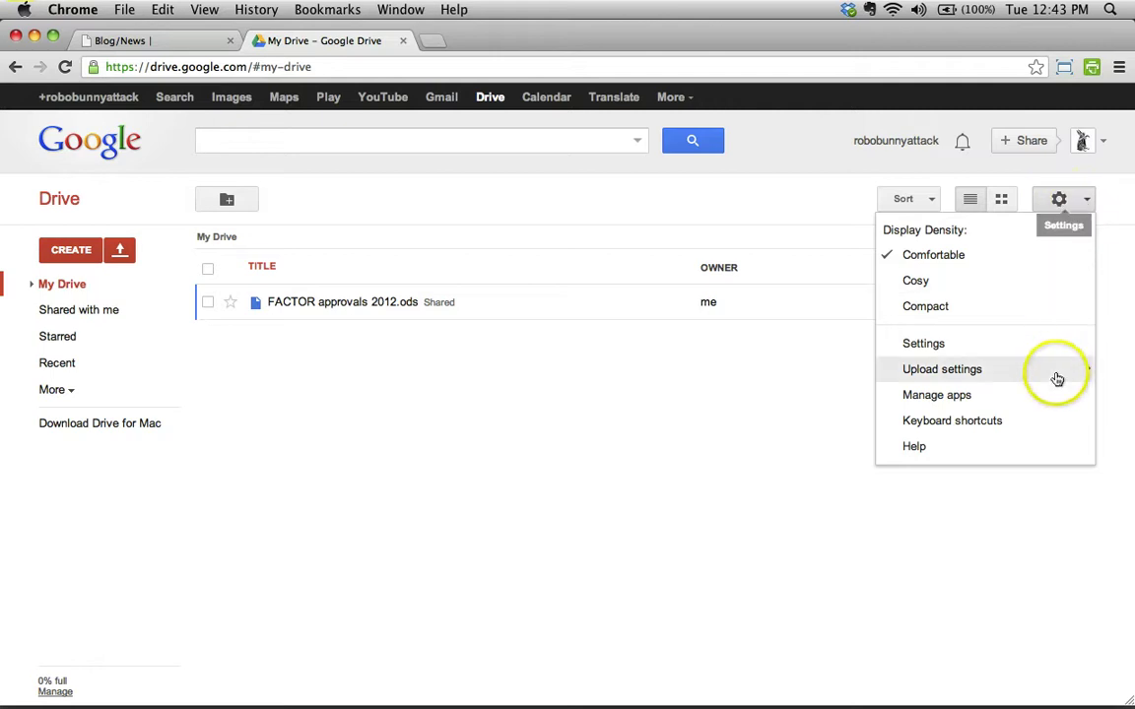
mouse_move(983, 372)
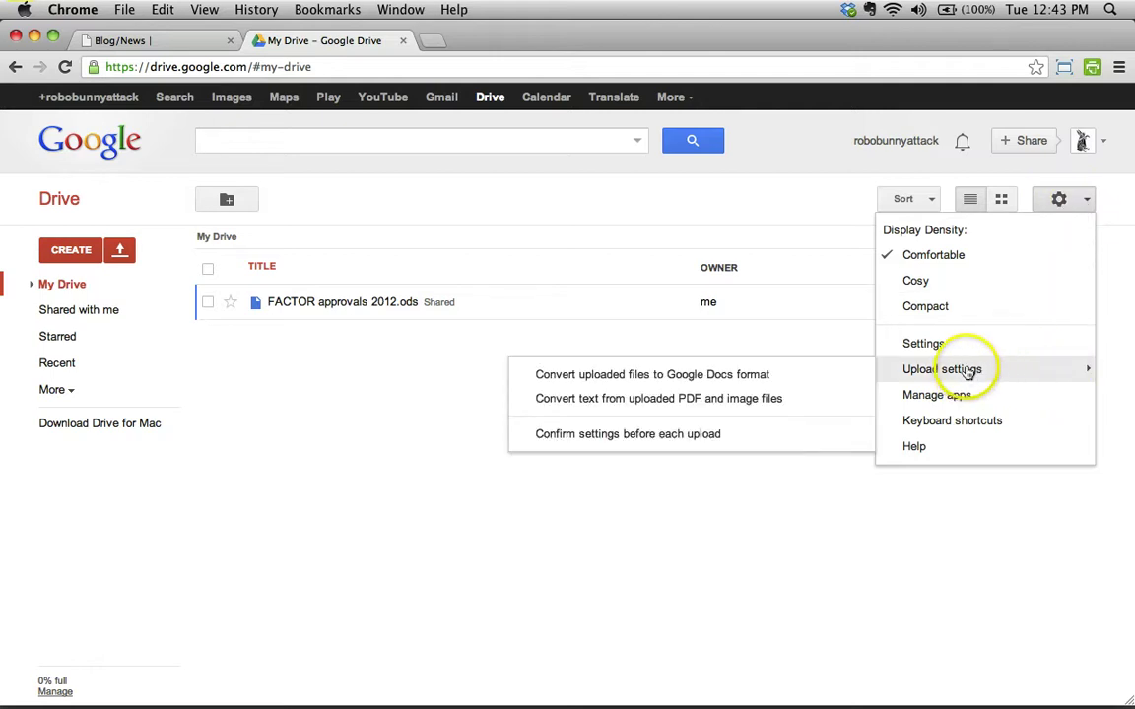
left_click(516, 397)
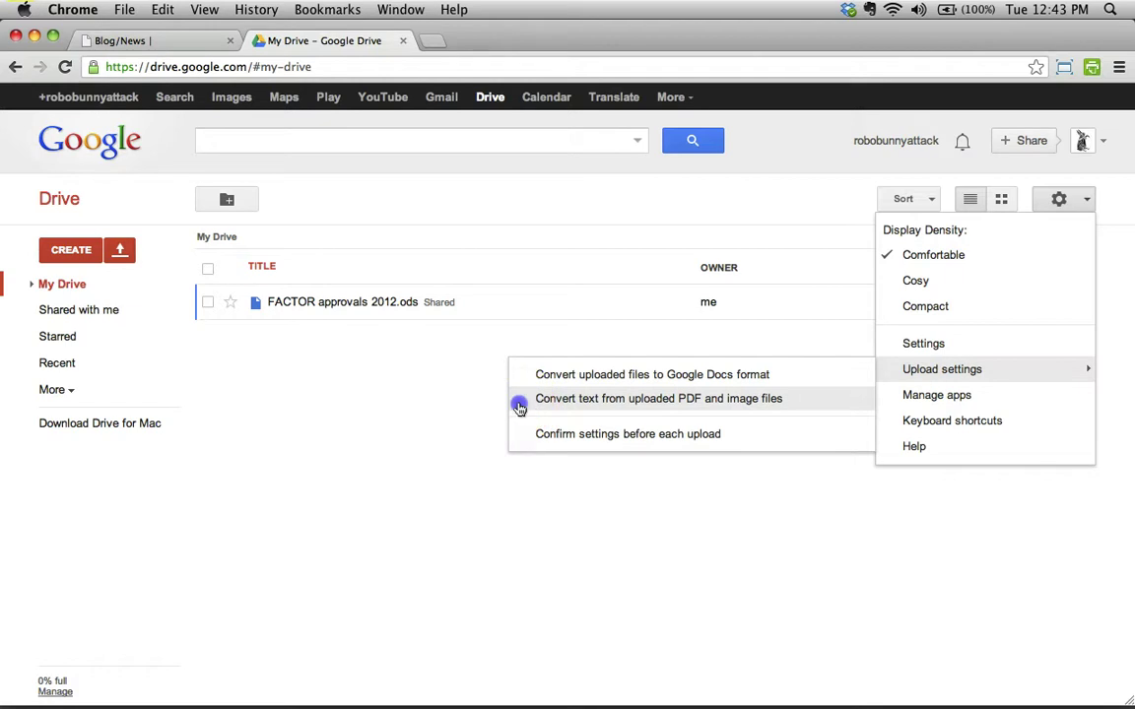
left_click(1082, 198)
mouse_move(1009, 382)
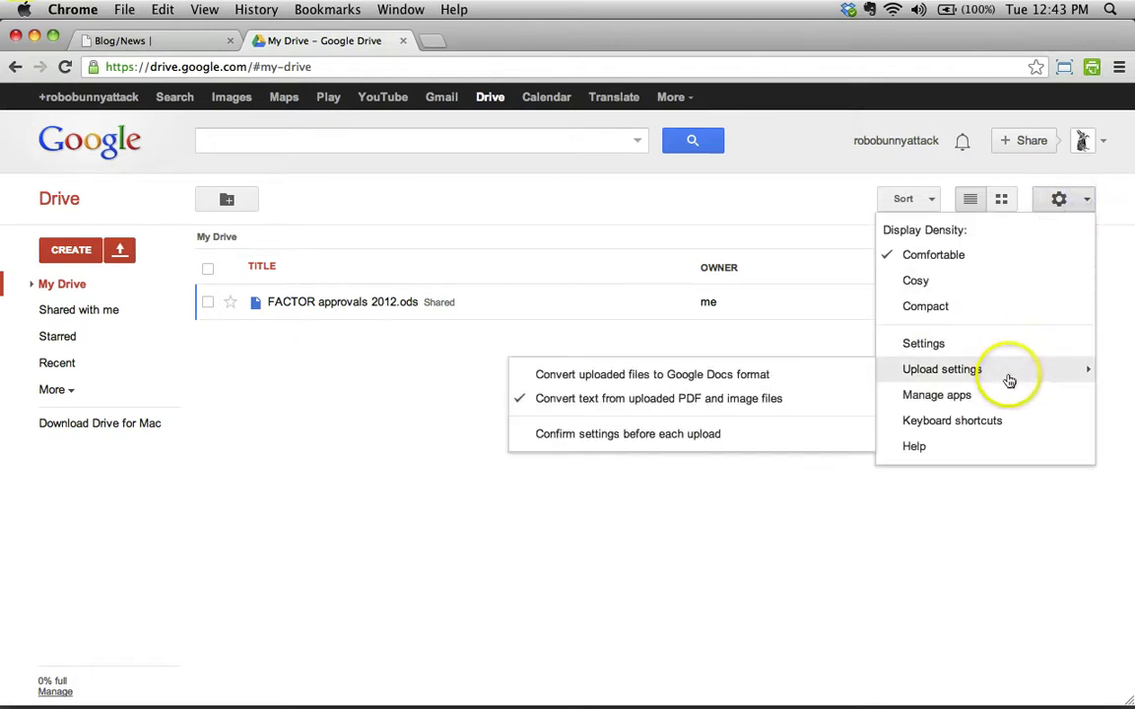
Enable 'Convert uploaded files to Google Docs format', verify it, and close the settings menu
left_click(522, 376)
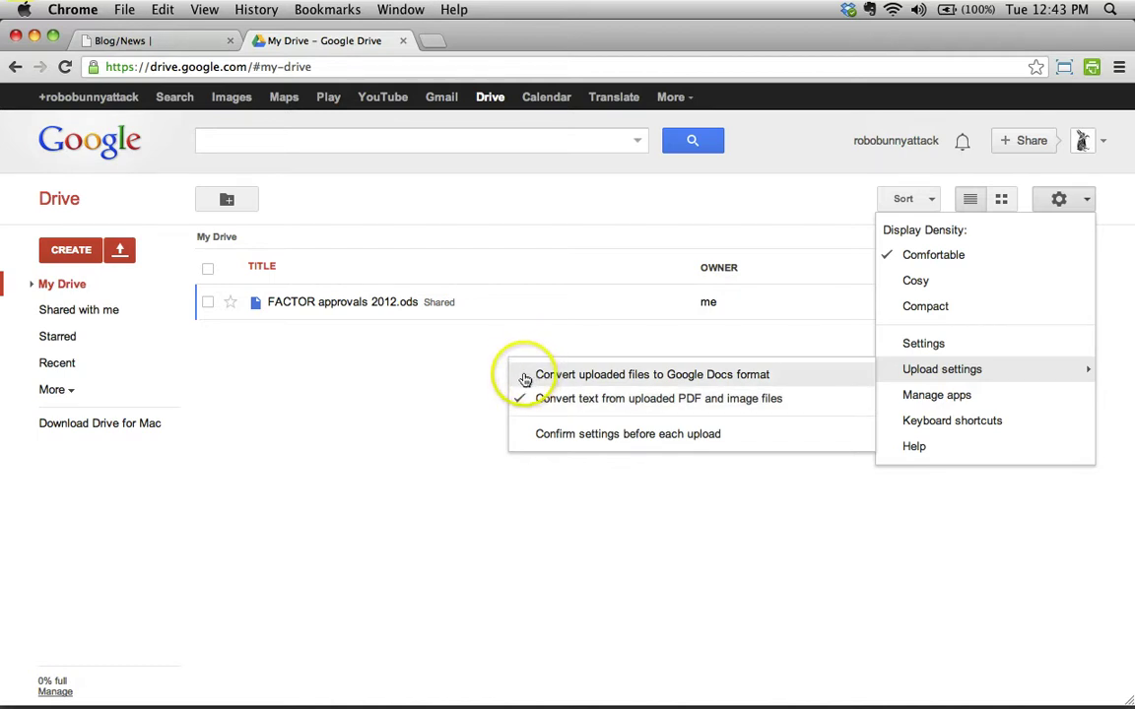
left_click(1059, 199)
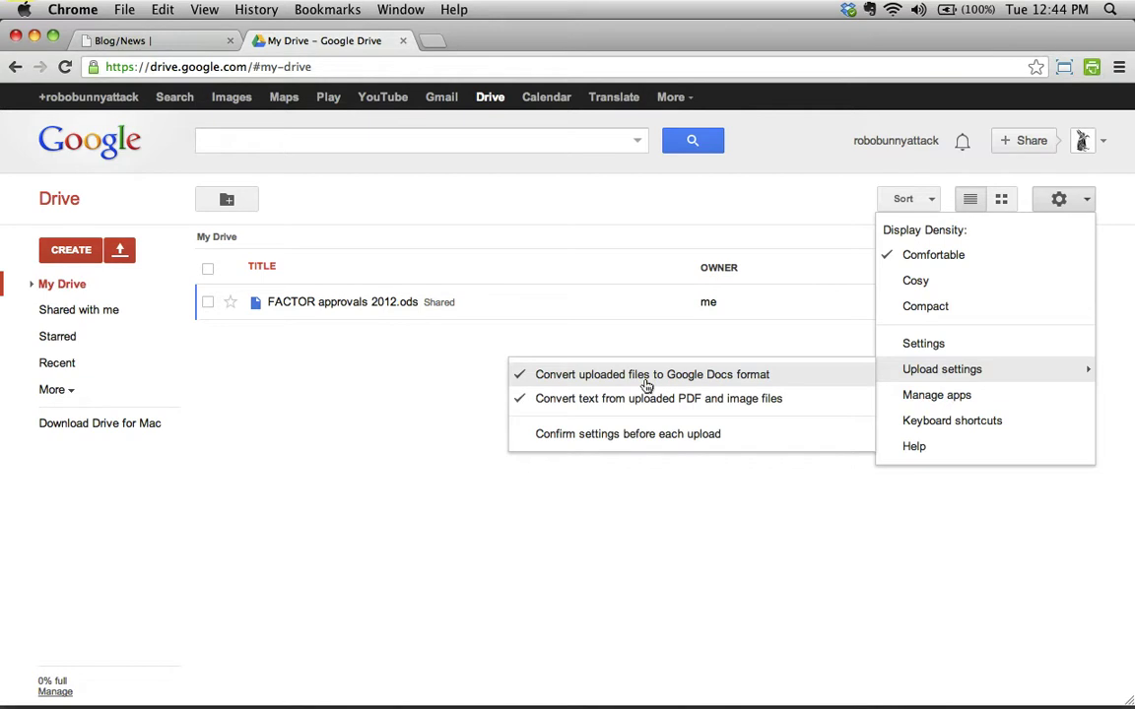
left_click(400, 527)
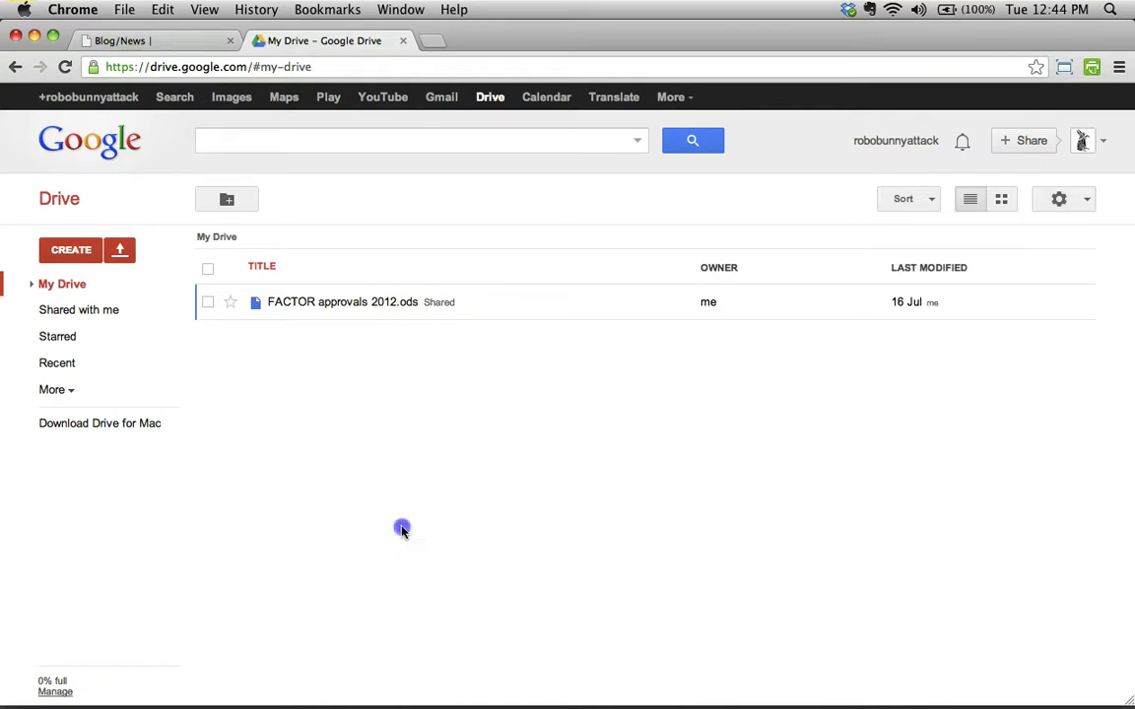
left_click(120, 252)
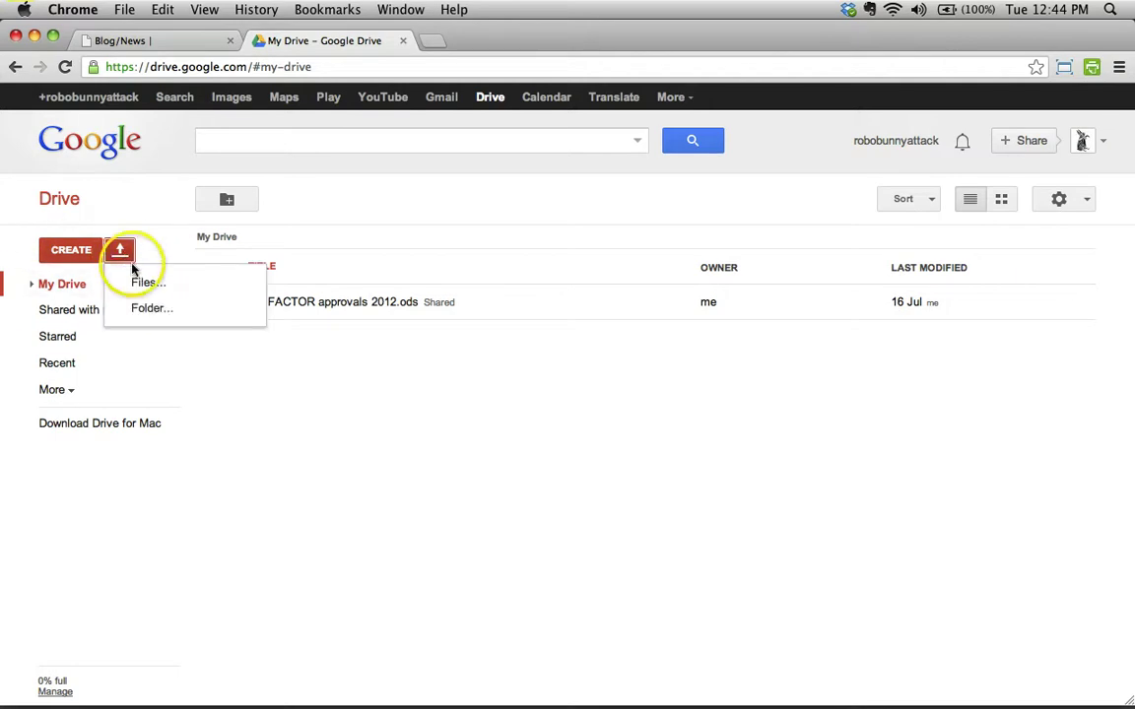
left_click(141, 284)
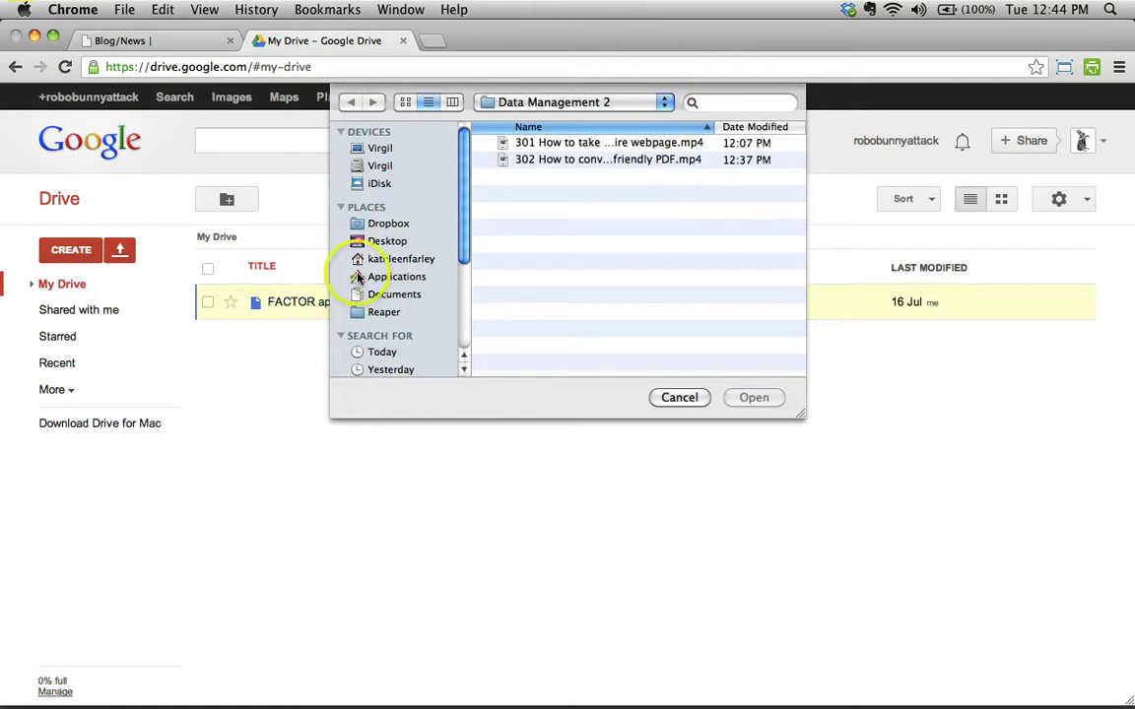
left_click(379, 242)
left_click(562, 194)
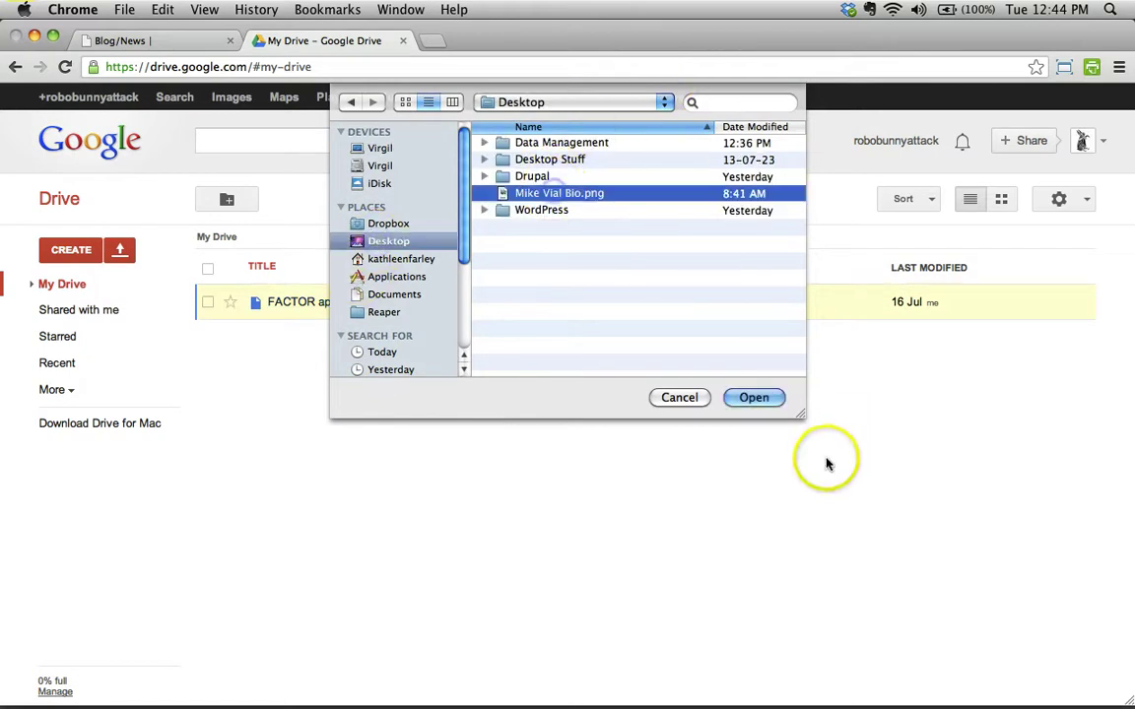
left_click(755, 396)
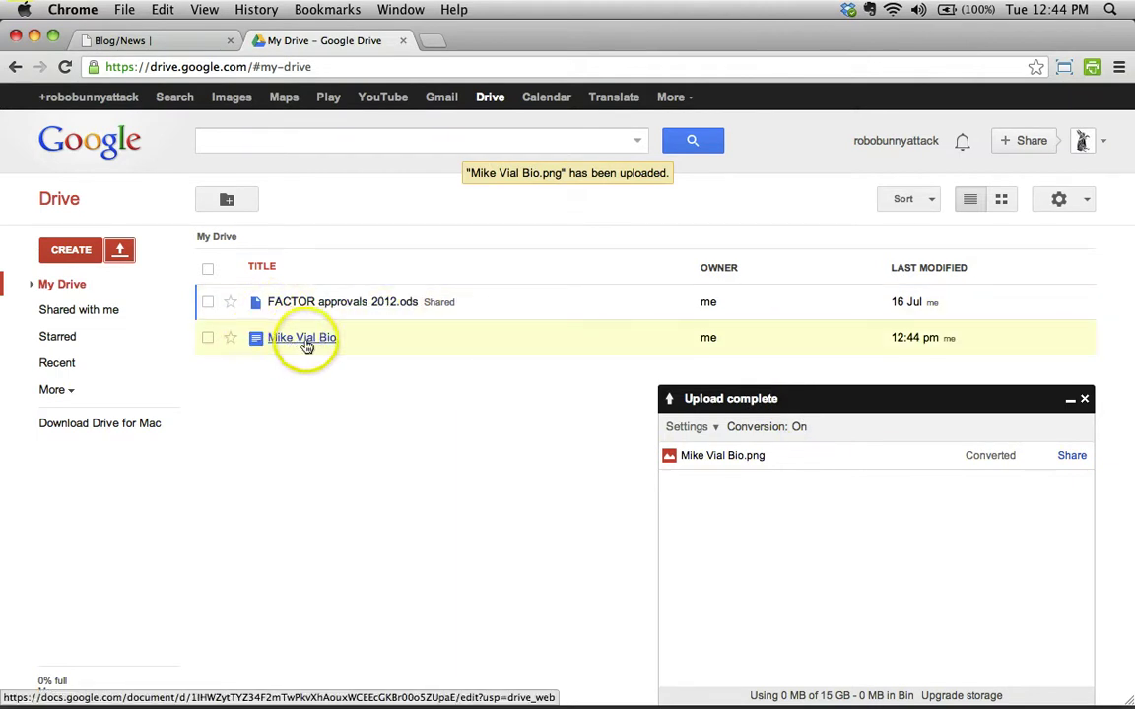
left_click(294, 342)
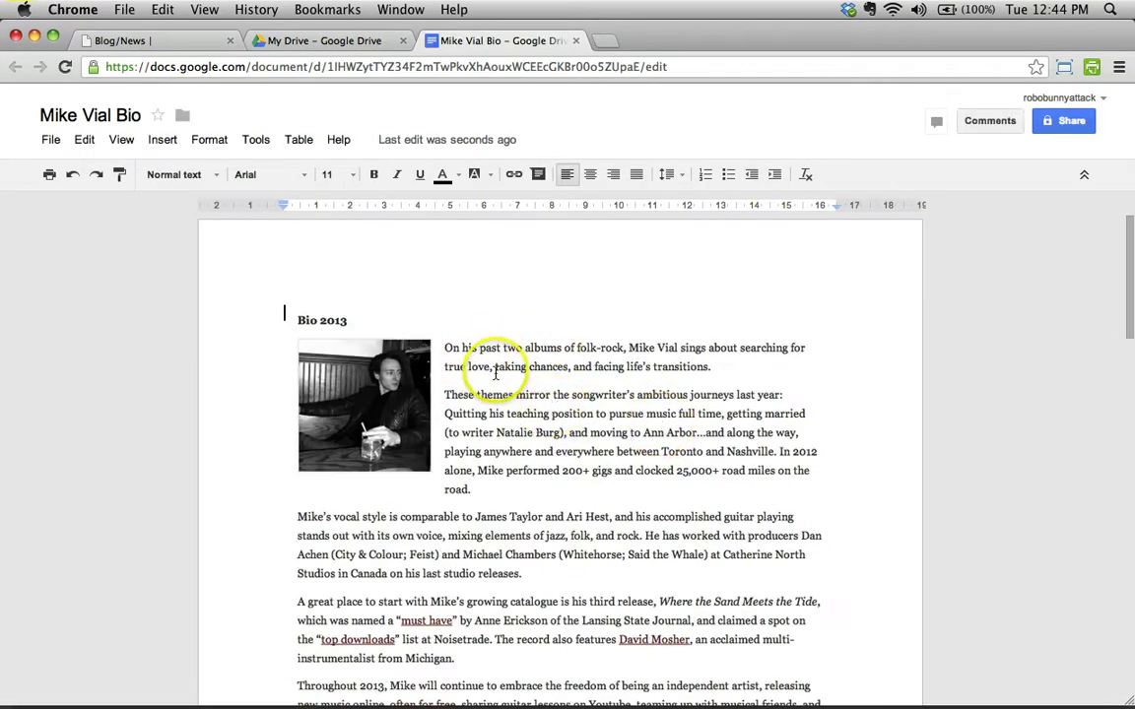
Scroll past the bio image down to the converted Bio 2013 text
left_click(475, 353)
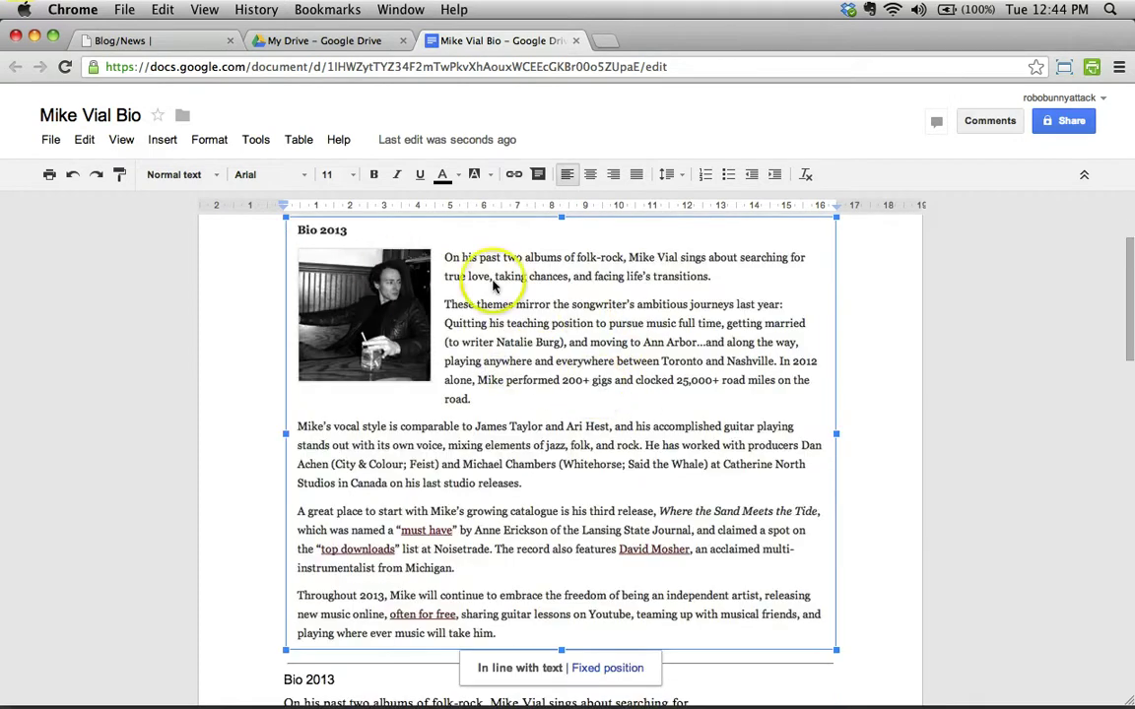
scroll(494, 316, "down", 5)
left_click(722, 536)
scroll(469, 412, "down", 4)
scroll(478, 443, "down", 5)
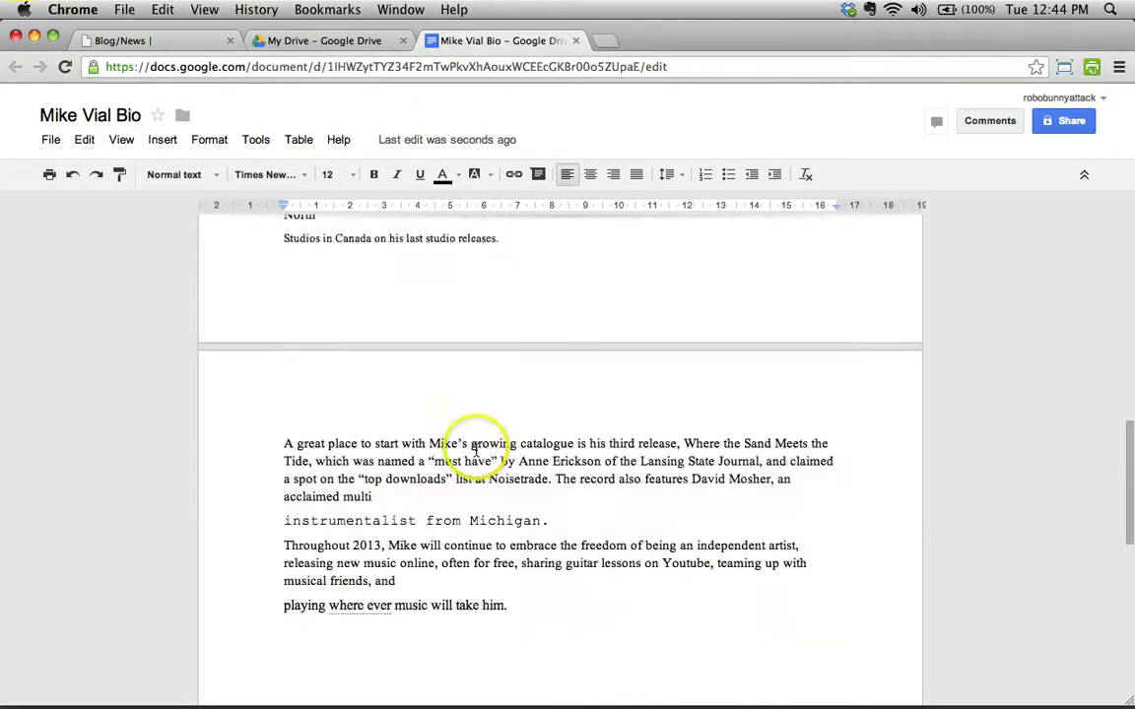
scroll(491, 456, "up", 6)
scroll(491, 456, "up", 3)
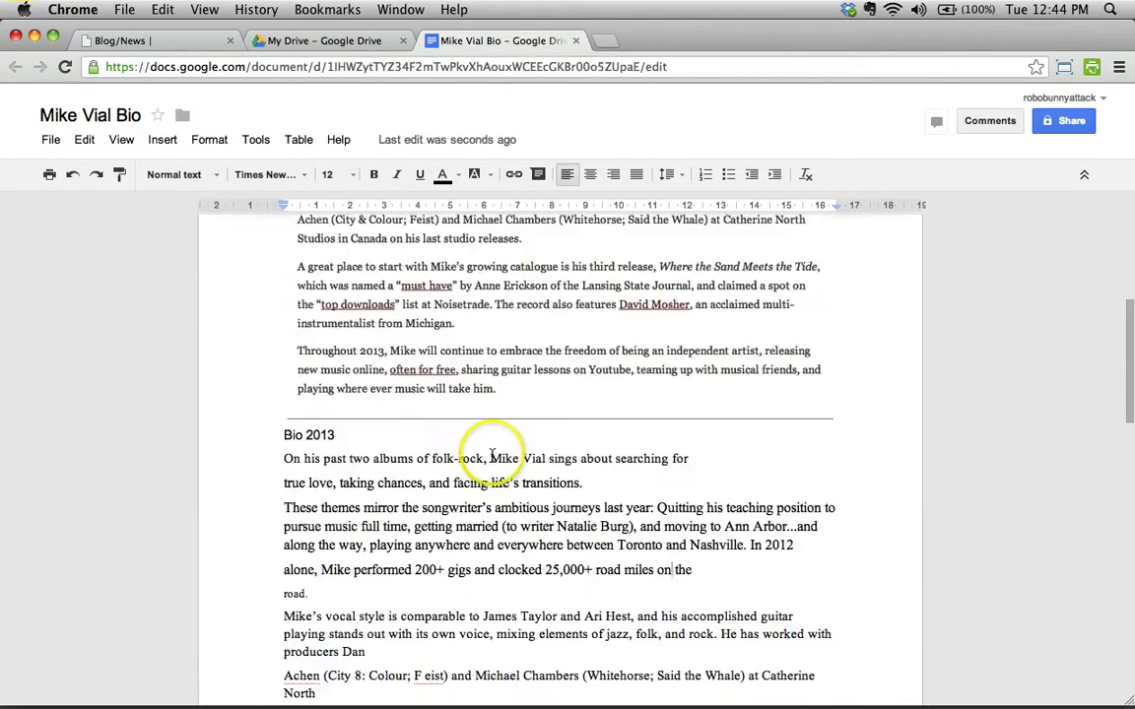
scroll(498, 433, "down", 1)
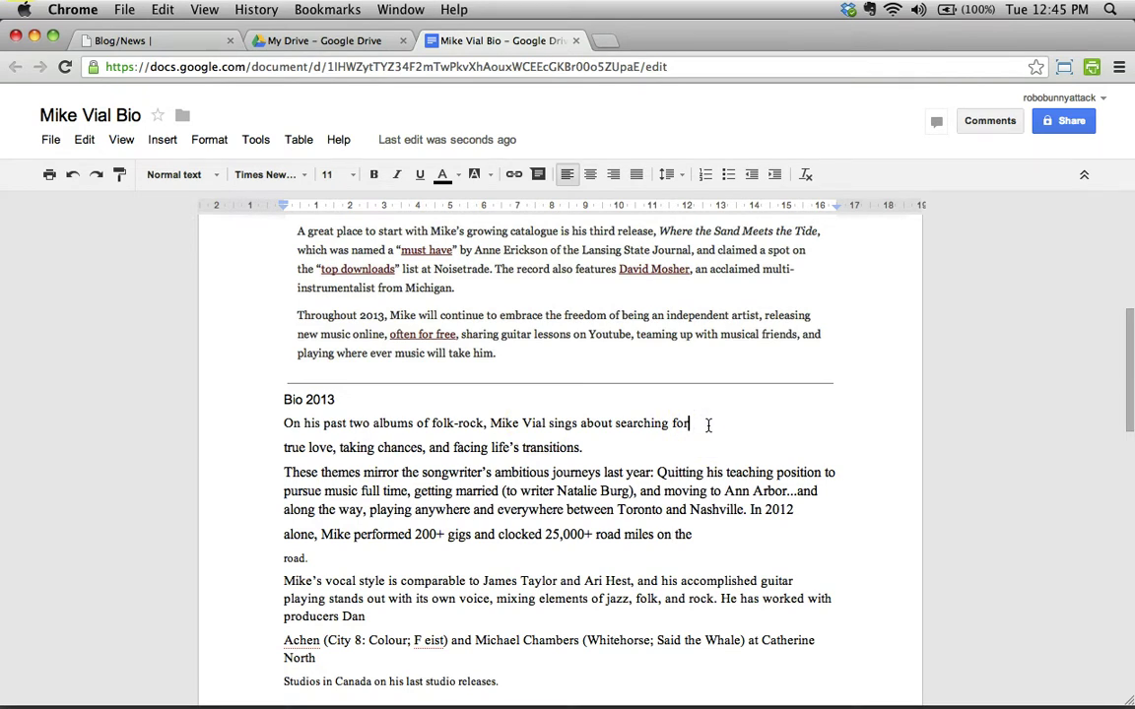
Rejoin the stray 'true love', 'road.' and 'Achen' lines onto their preceding lines
left_click(280, 448)
key("BackSpace")
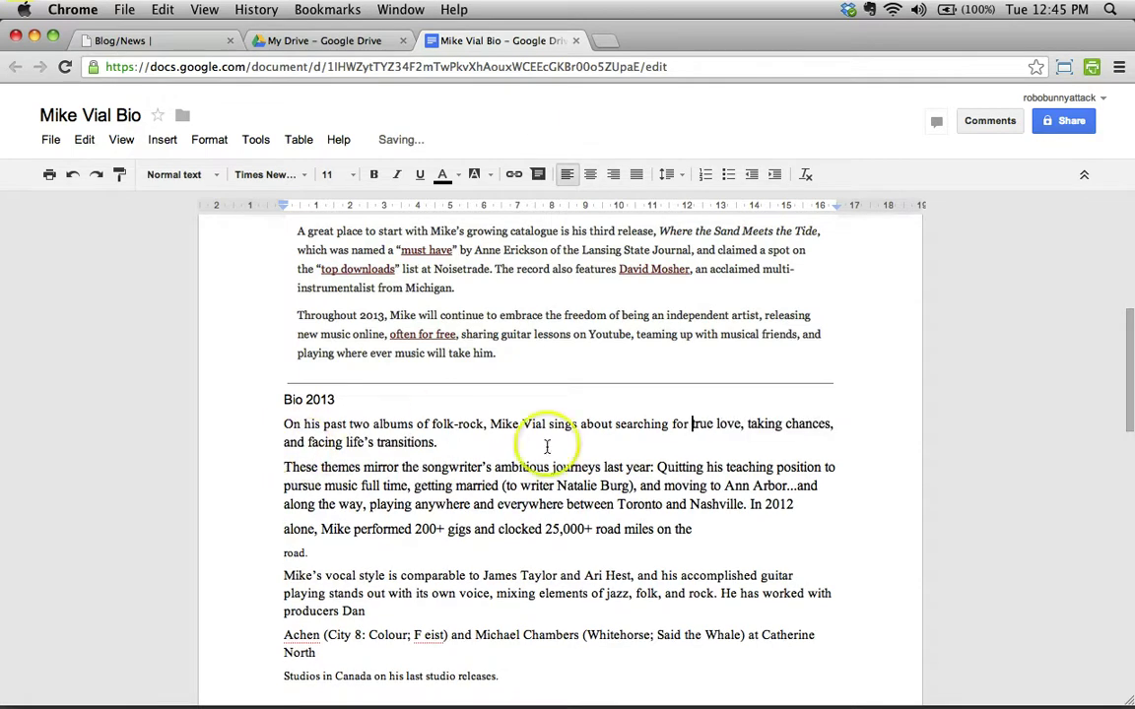
left_click(284, 530)
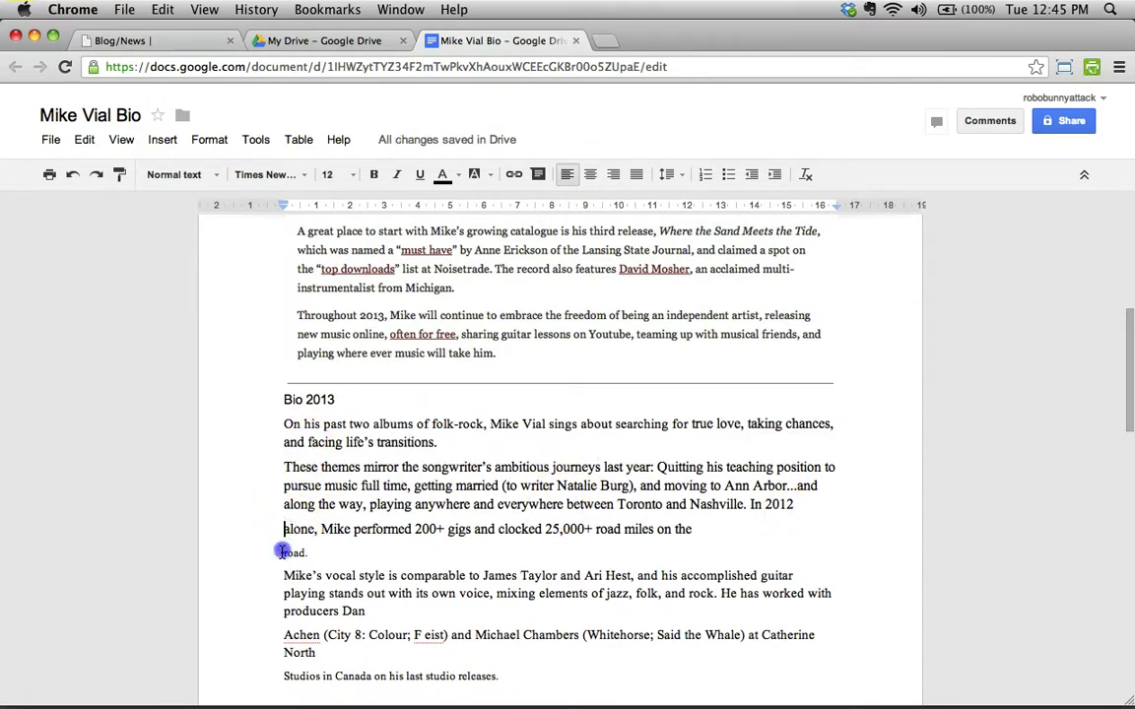
left_click(282, 553)
key("BackSpace")
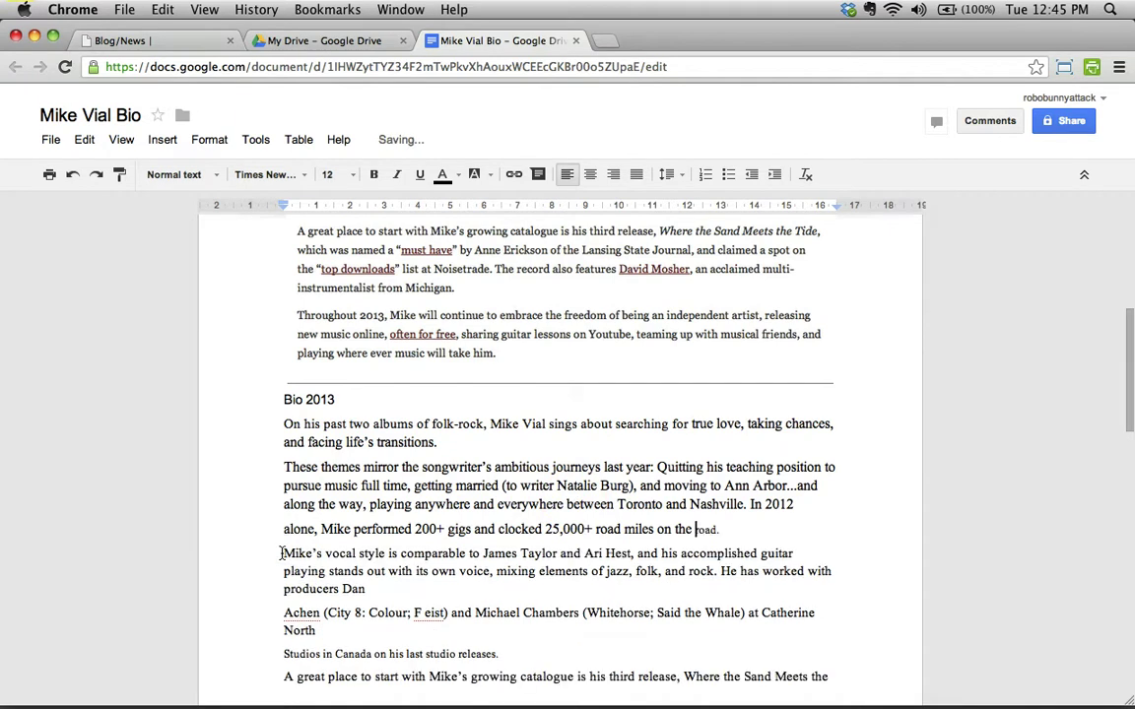
left_click(284, 611)
left_click(285, 611)
key("BackSpace")
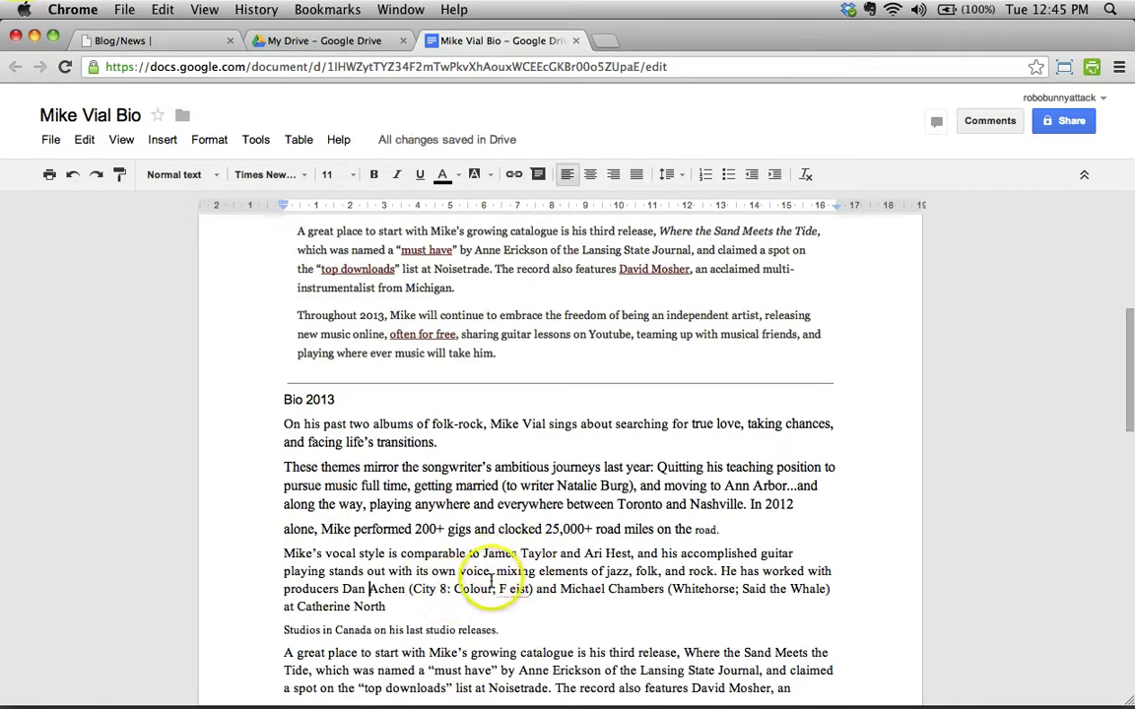
scroll(482, 552, "up", 8)
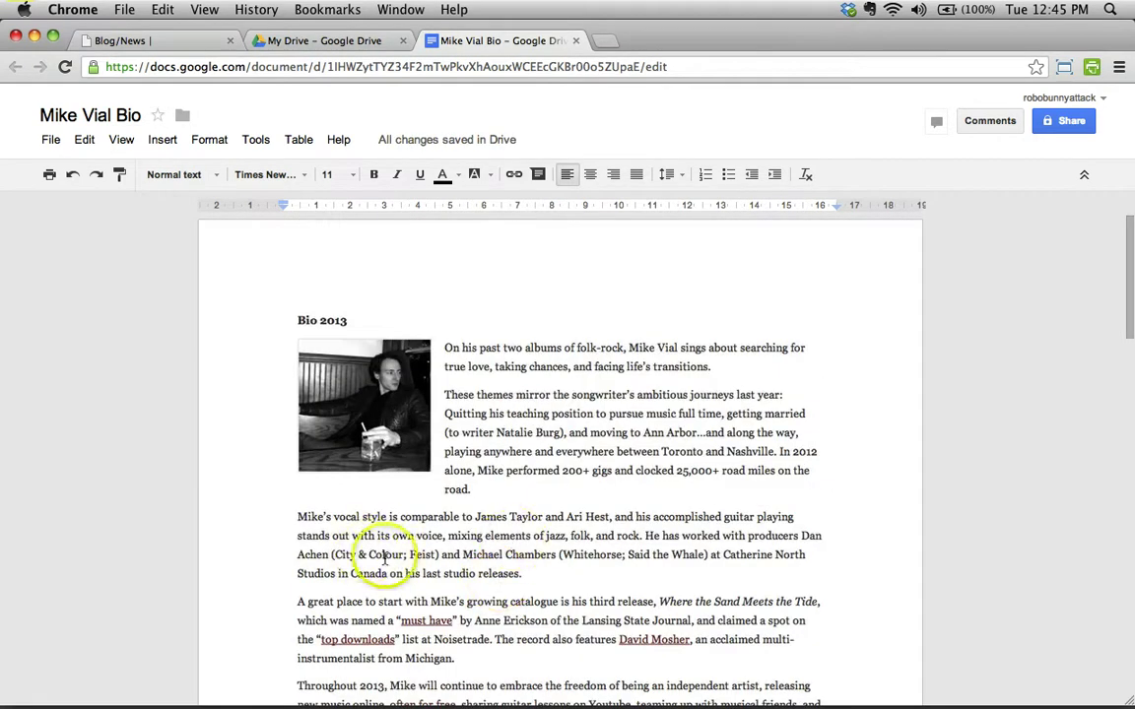
scroll(368, 218, "down", 1)
Correct 'City 8' to 'City &' and remove the stray space in 'F eist'
scroll(462, 413, "down", 1)
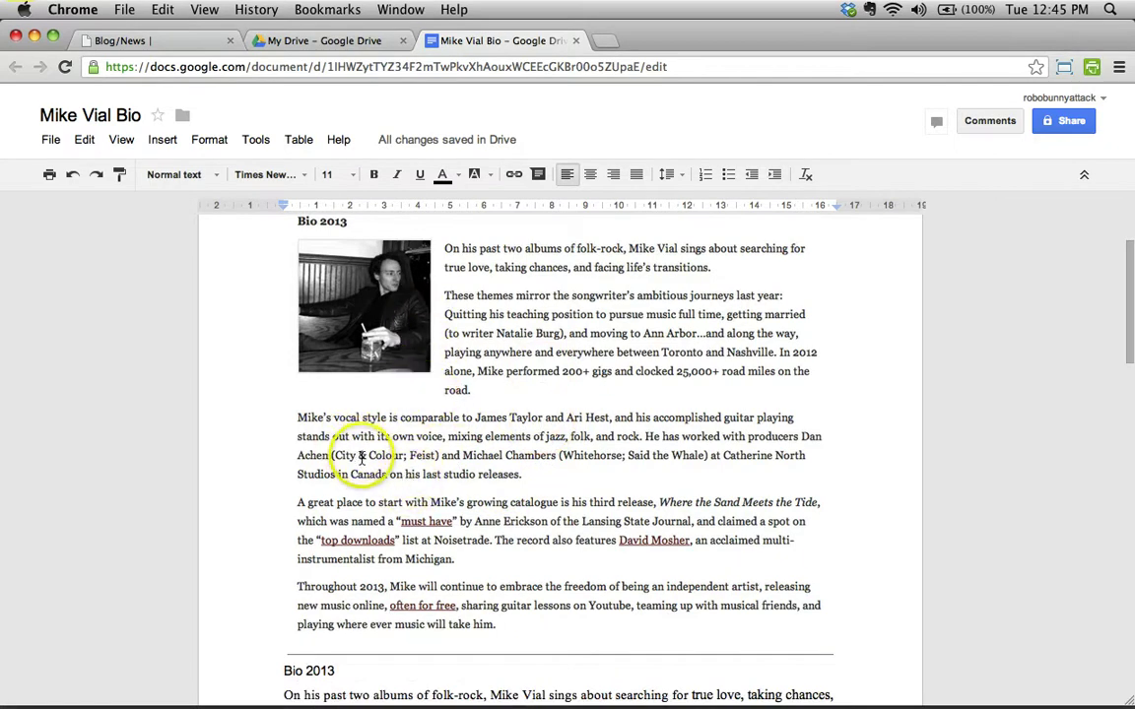
scroll(464, 499, "down", 8)
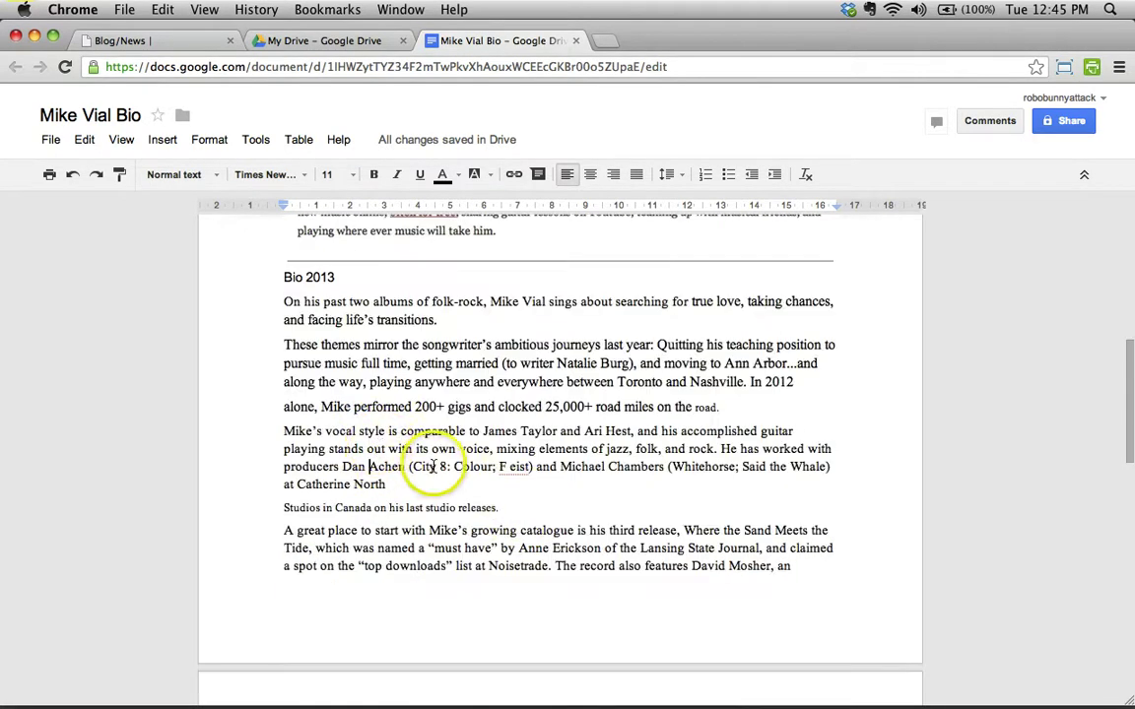
double_click(446, 466)
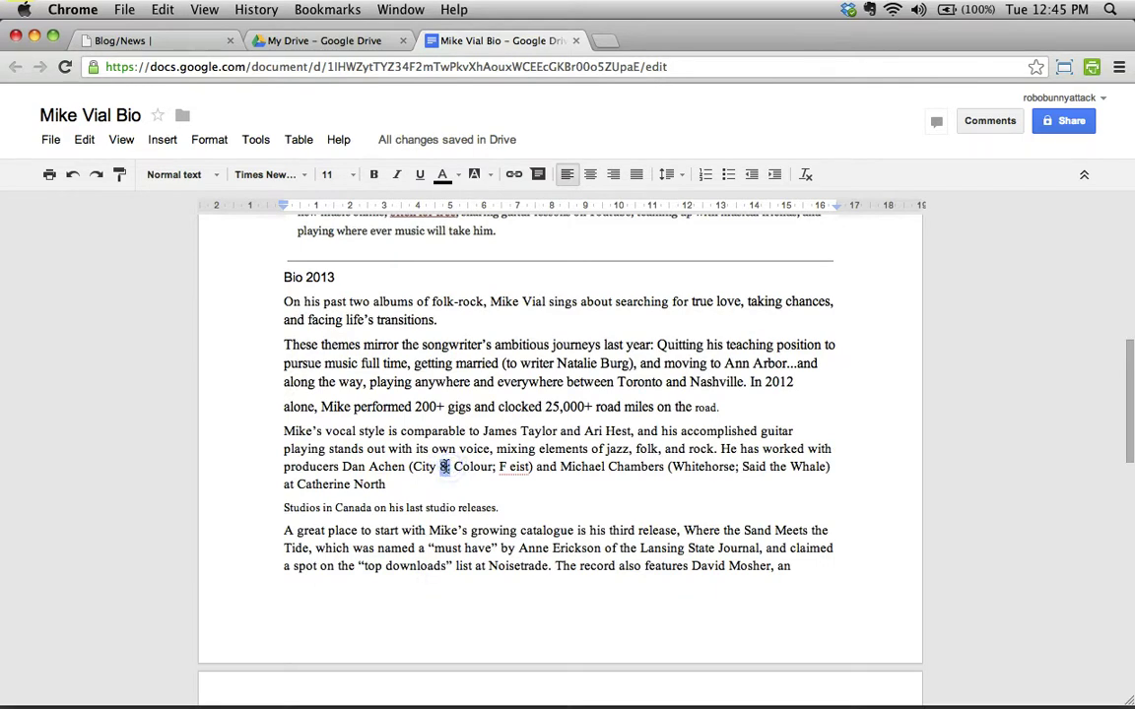
left_click(511, 466)
key("BackSpace")
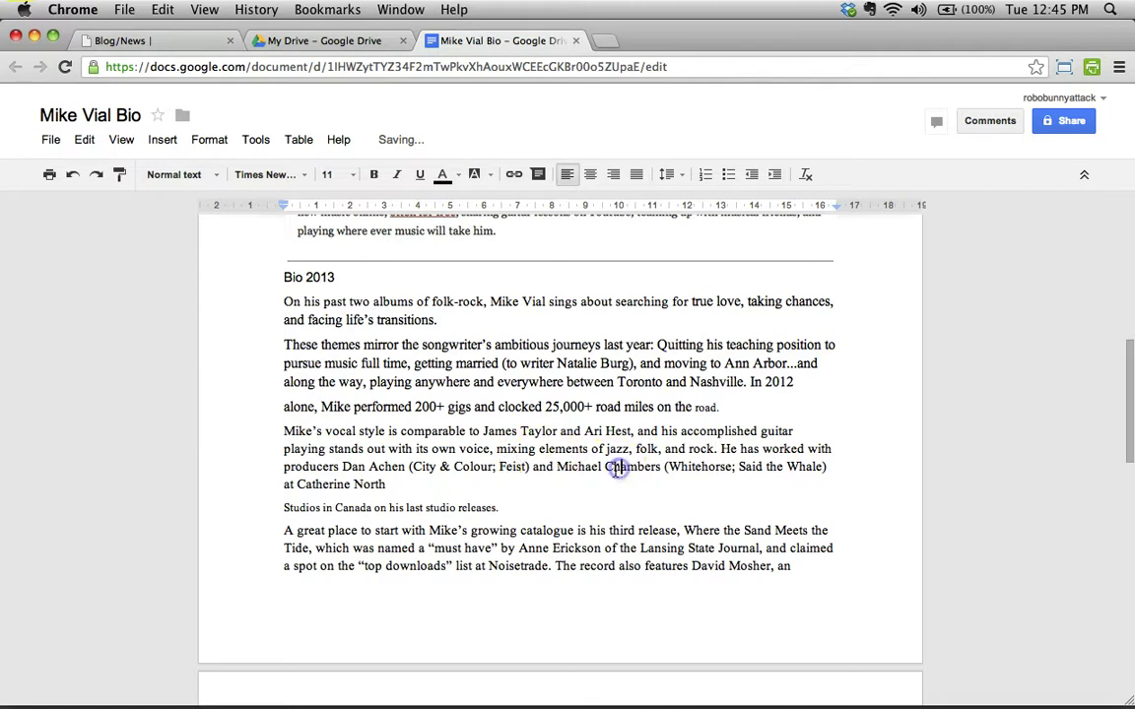
Rejoin the broken lines after 'Catherine North', 'acclaimed multi-' and 'musical friends, and'
left_click(398, 483)
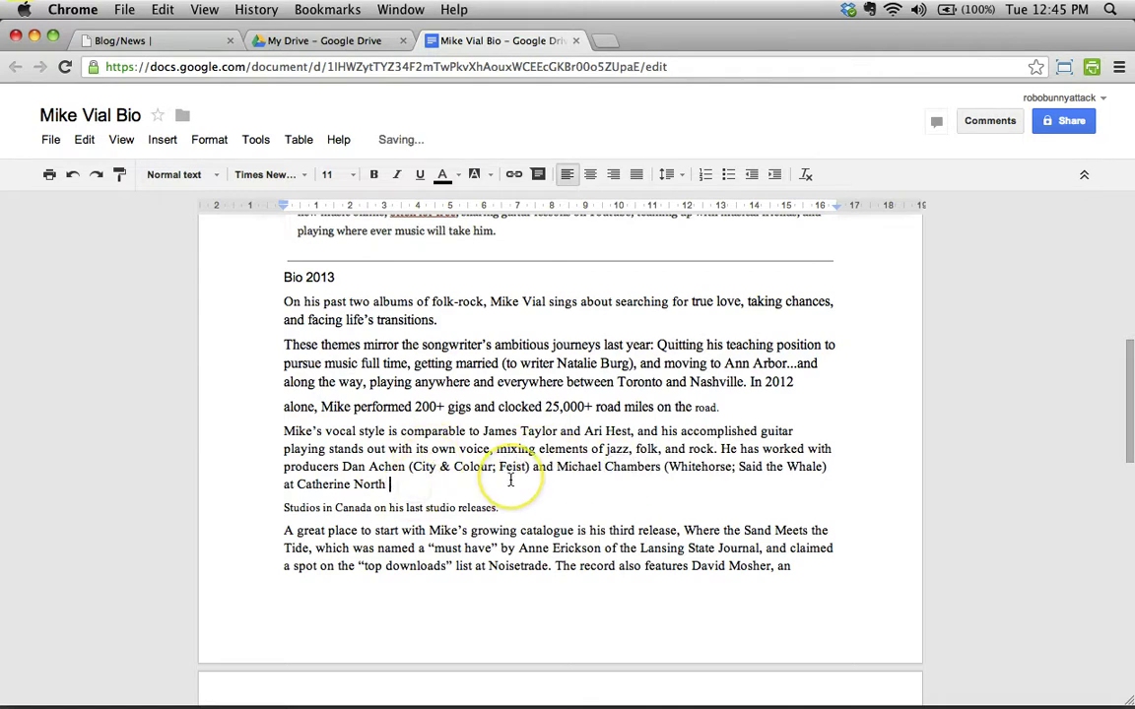
key("Delete")
left_click(486, 566)
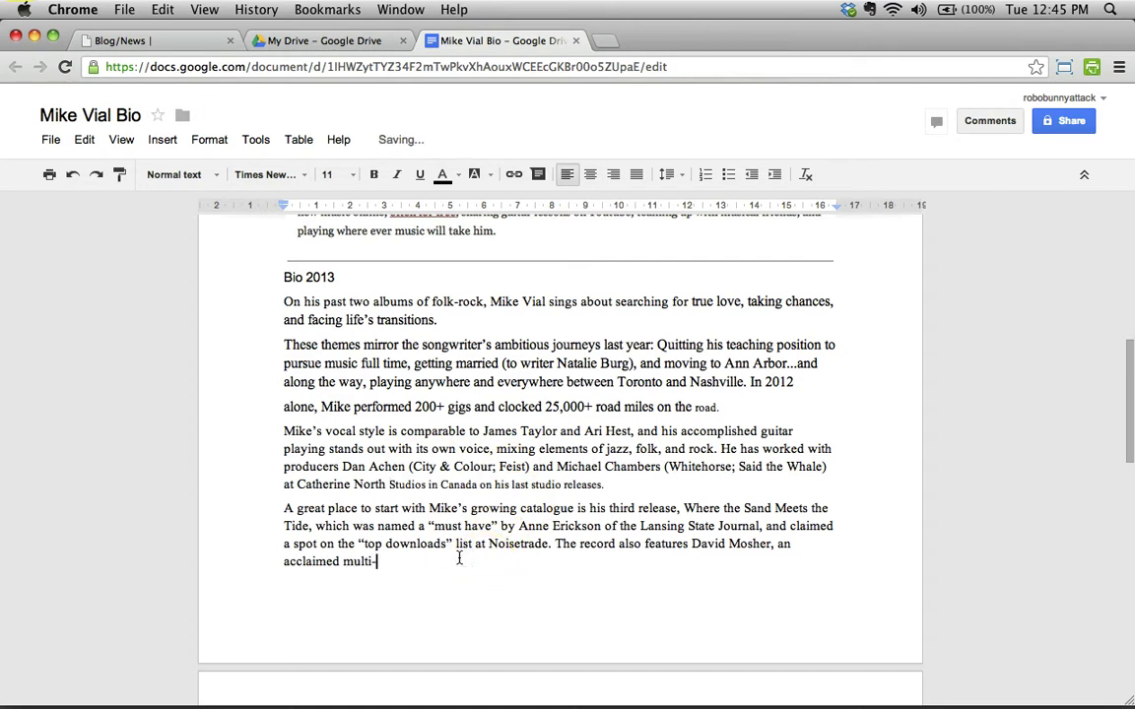
key("super+v")
scroll(604, 542, "down", 3)
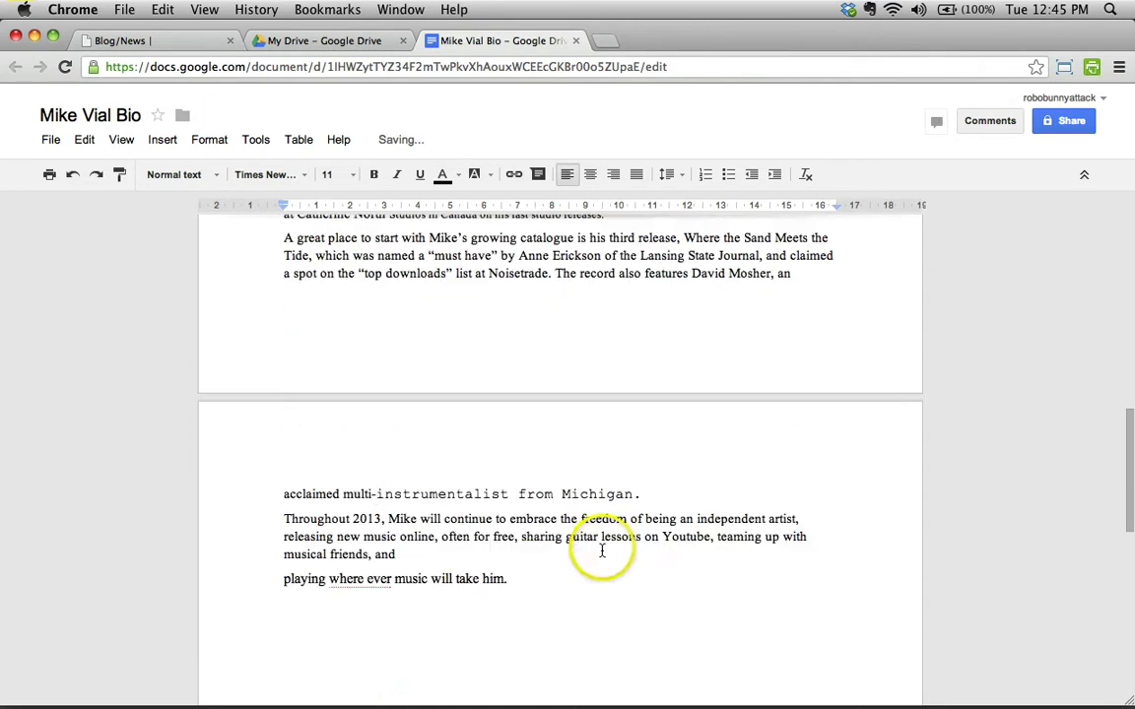
left_click(418, 542)
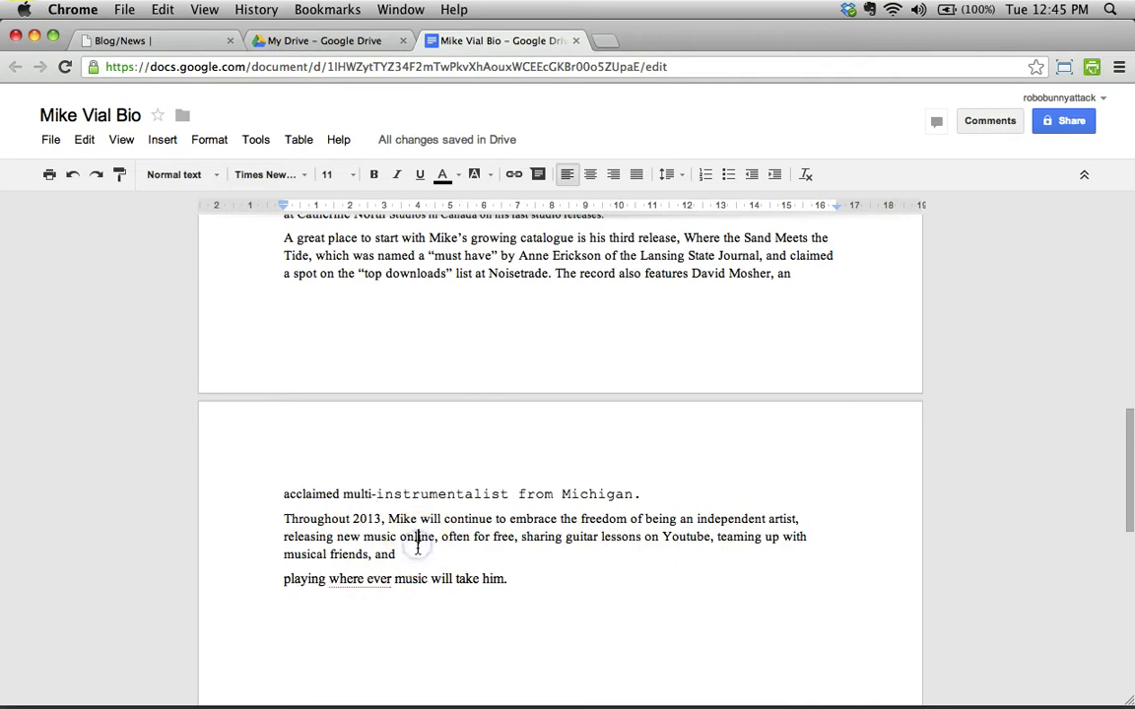
key("BackSpace")
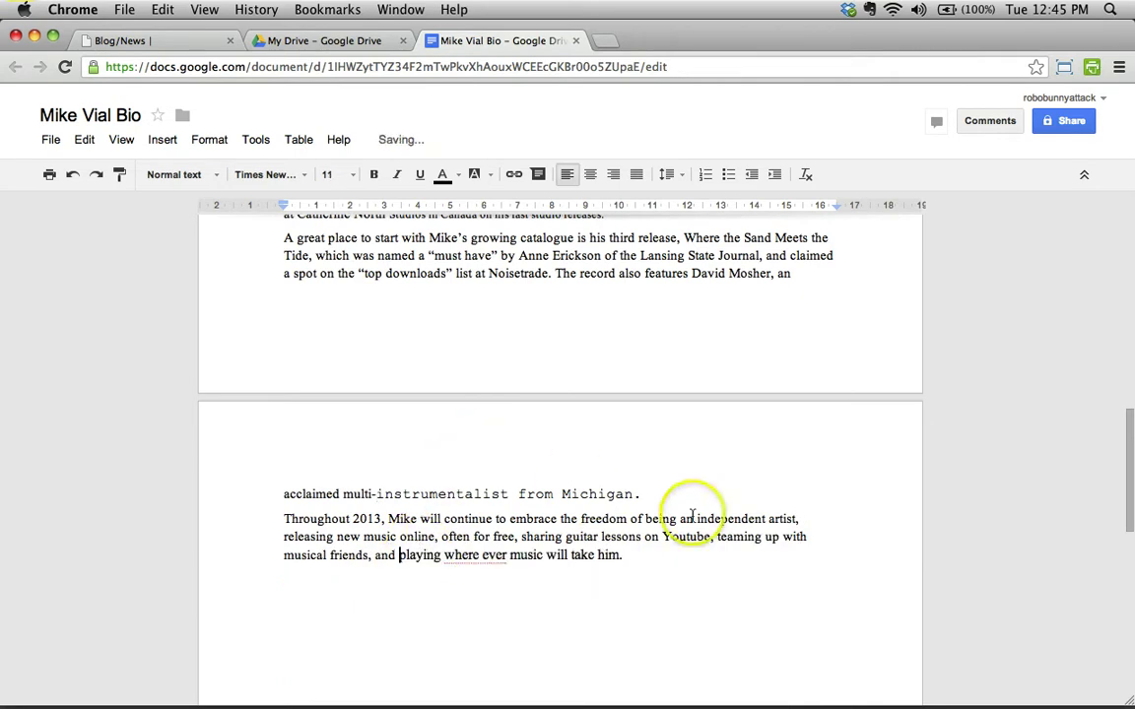
Set the entire converted Bio 2013 text to Georgia, size 11
scroll(681, 548, "up", 6)
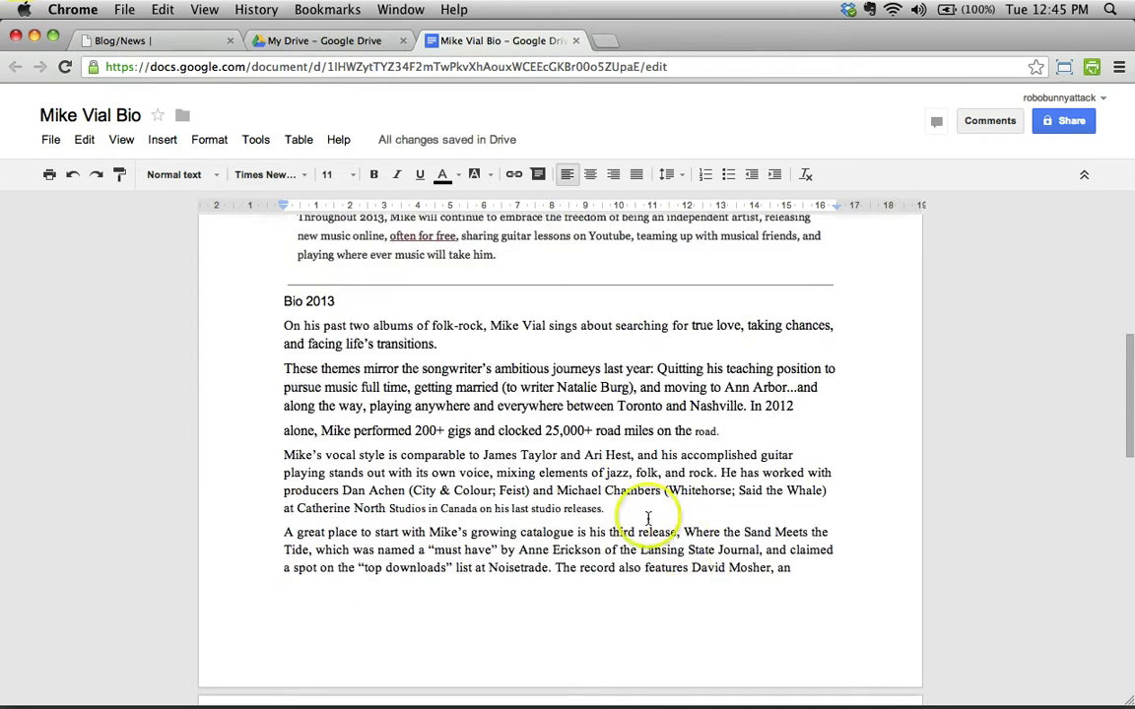
key("super+a")
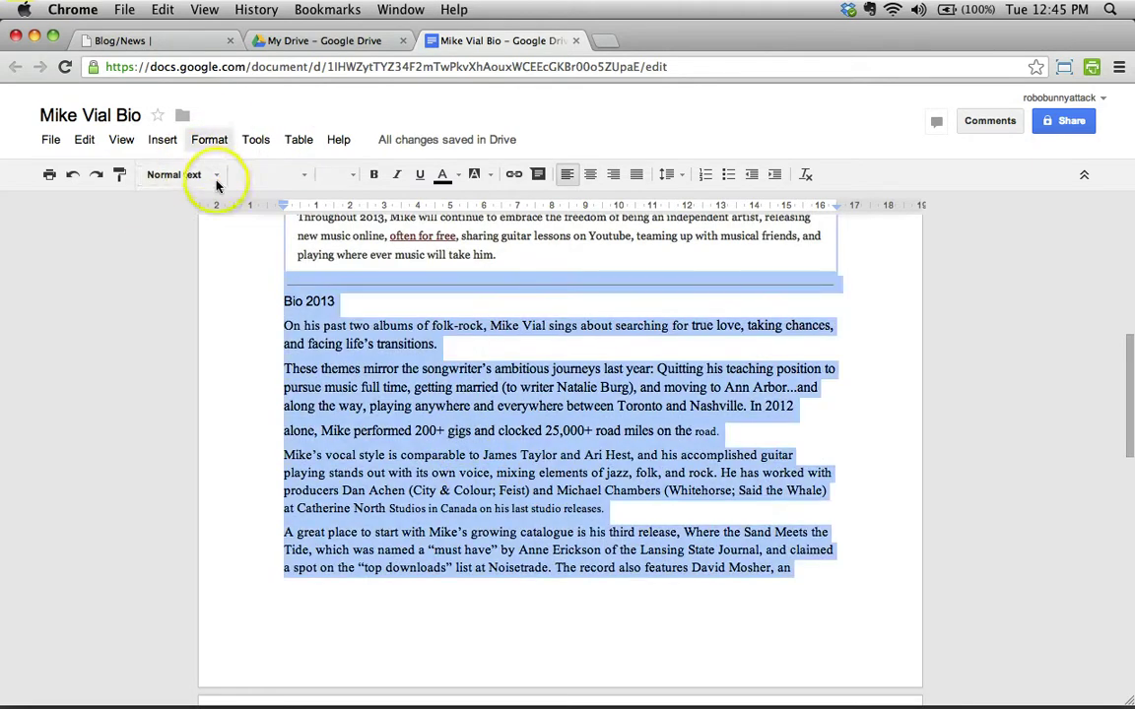
left_click(306, 179)
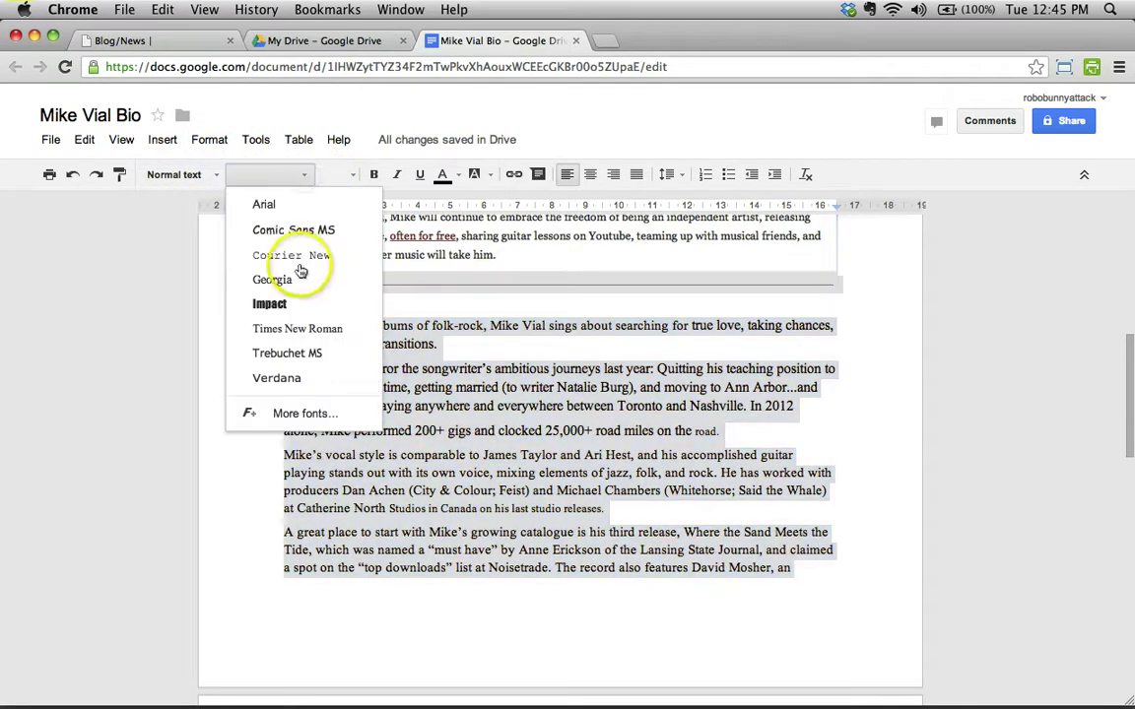
left_click(273, 278)
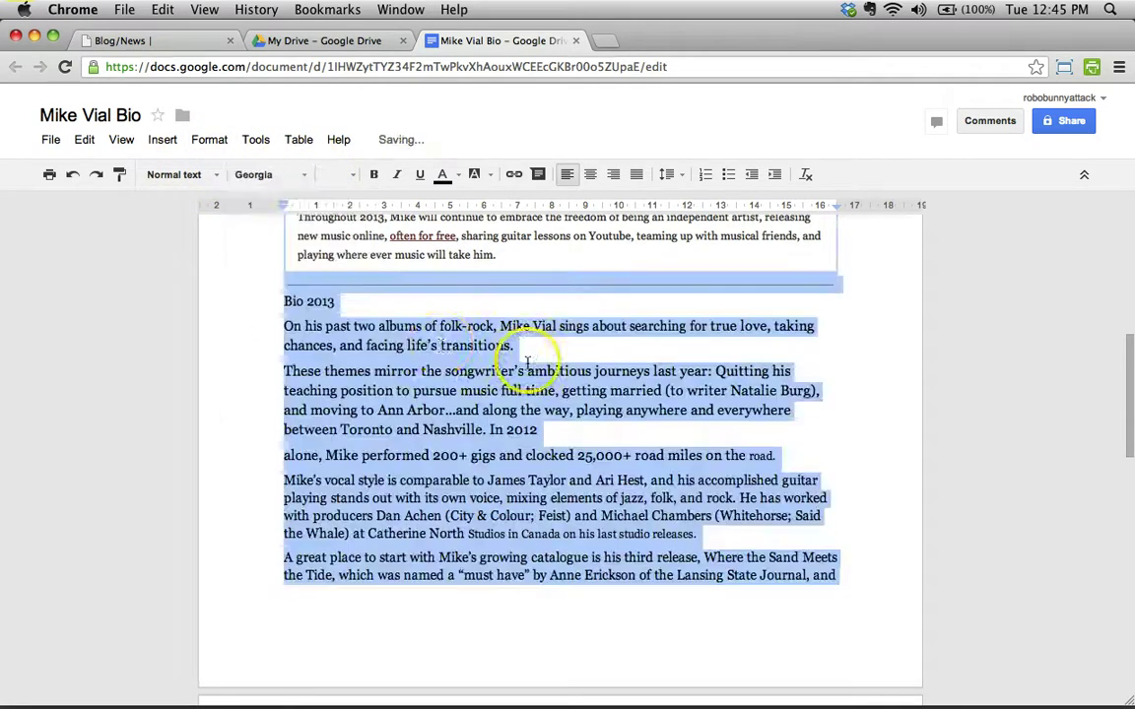
left_click(344, 174)
left_click(334, 274)
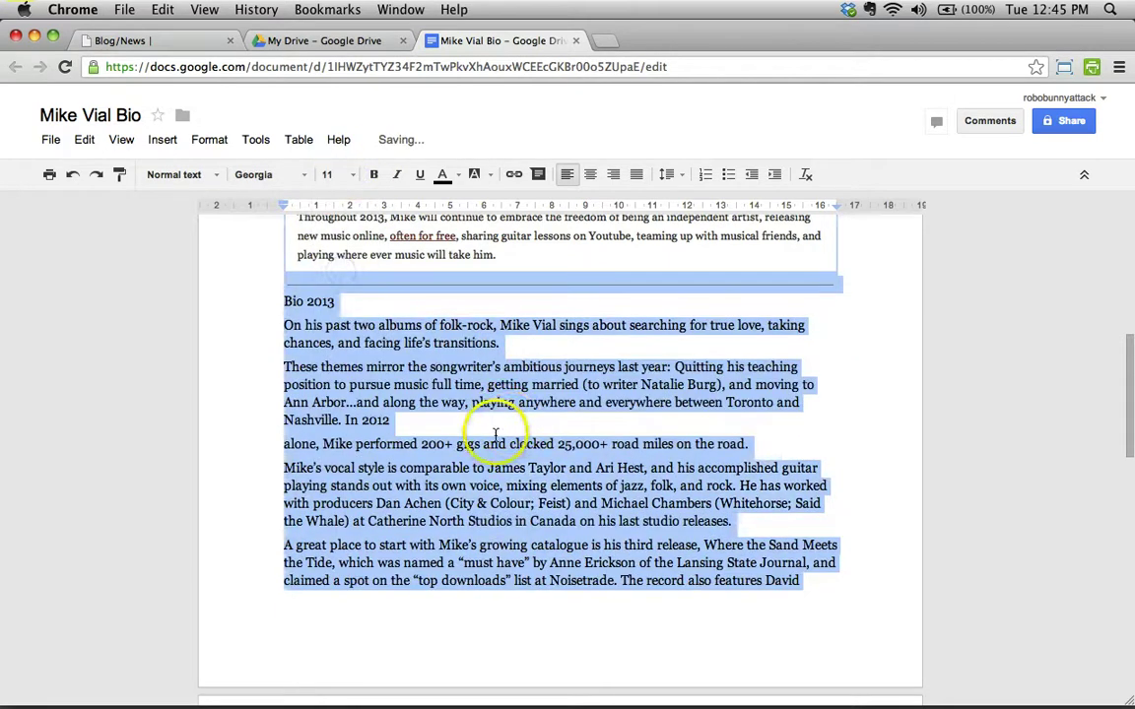
Rejoin the 'alone, Mike performed' line onto 'In 2012' and review the result
left_click(439, 385)
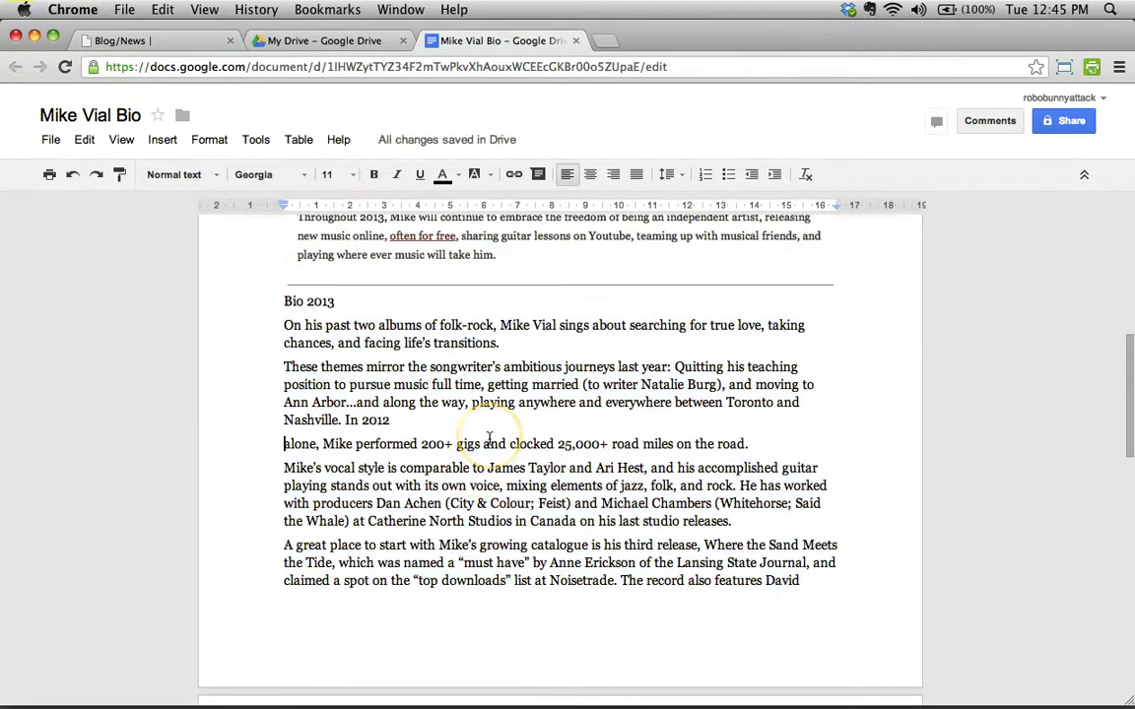
key("BackSpace")
scroll(528, 439, "down", 3)
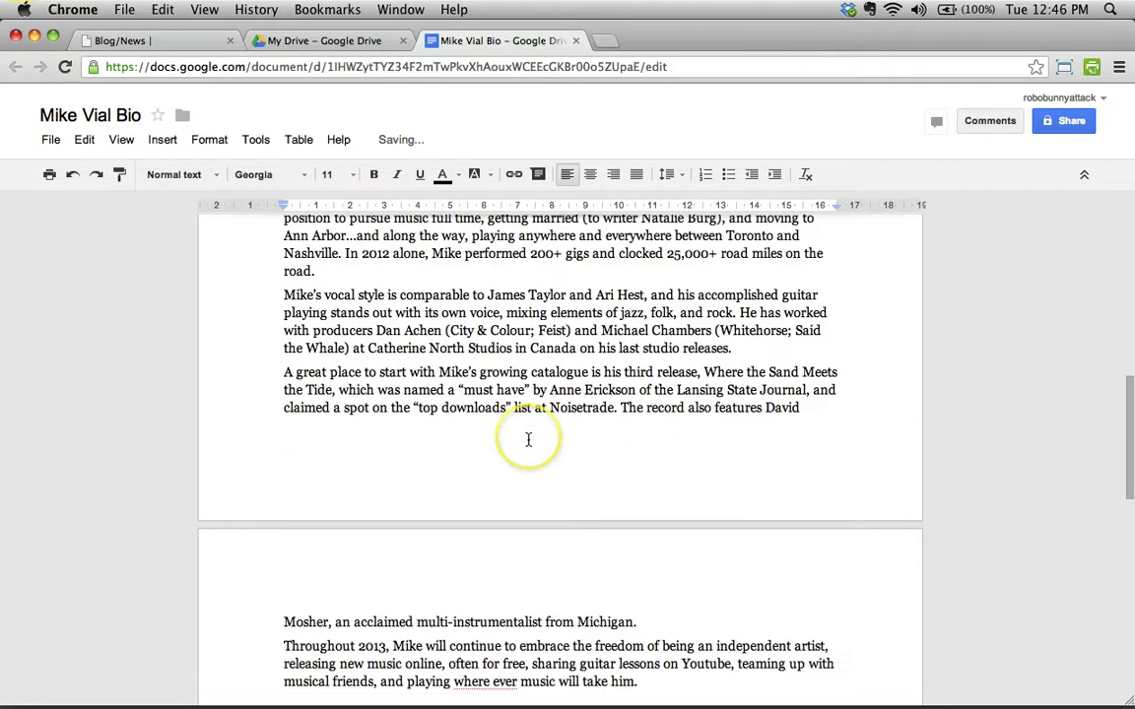
scroll(527, 439, "down", 2)
scroll(613, 452, "up", 2)
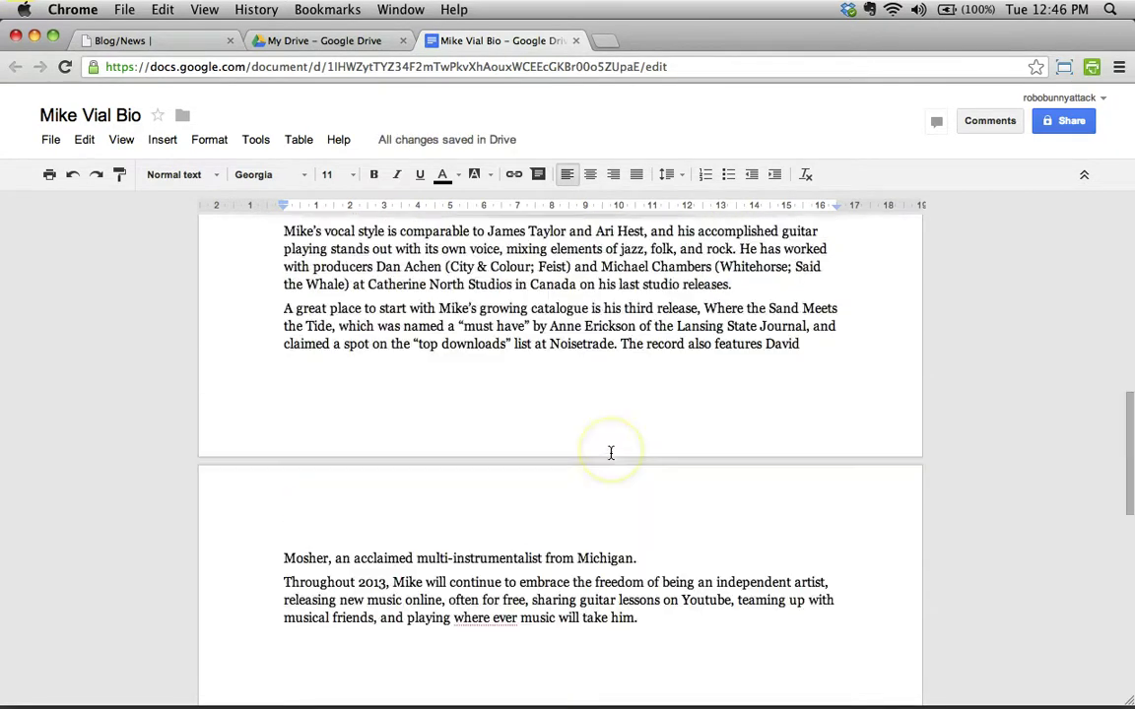
scroll(611, 452, "up", 3)
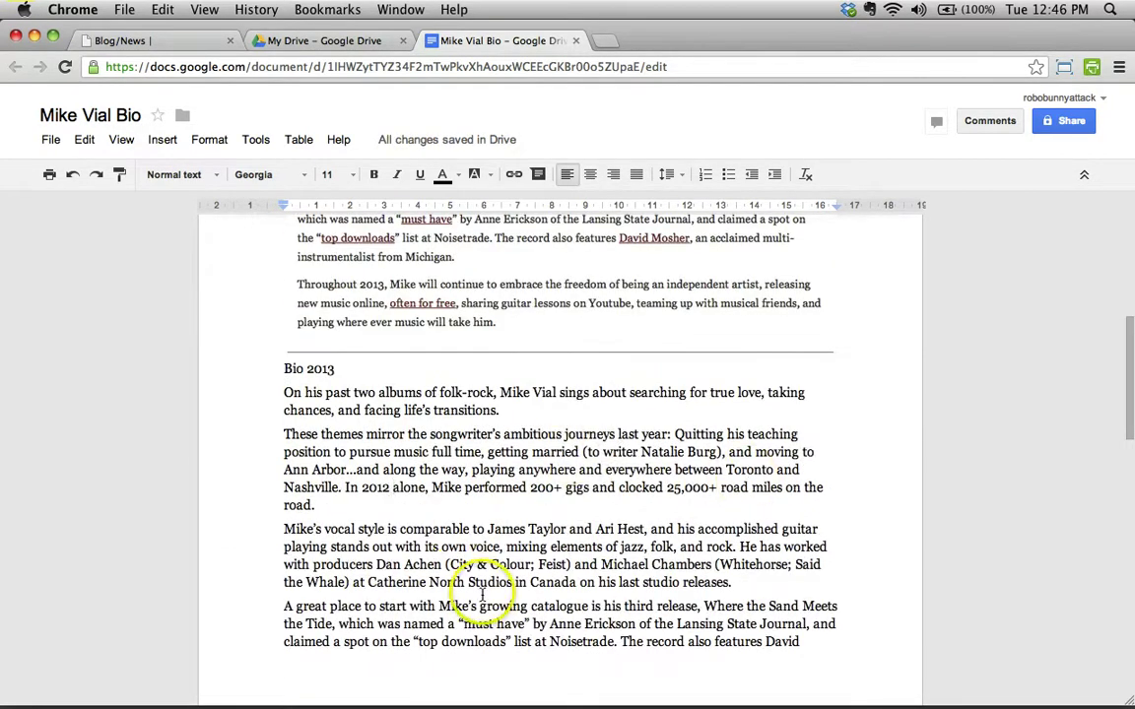
scroll(472, 596, "down", 2)
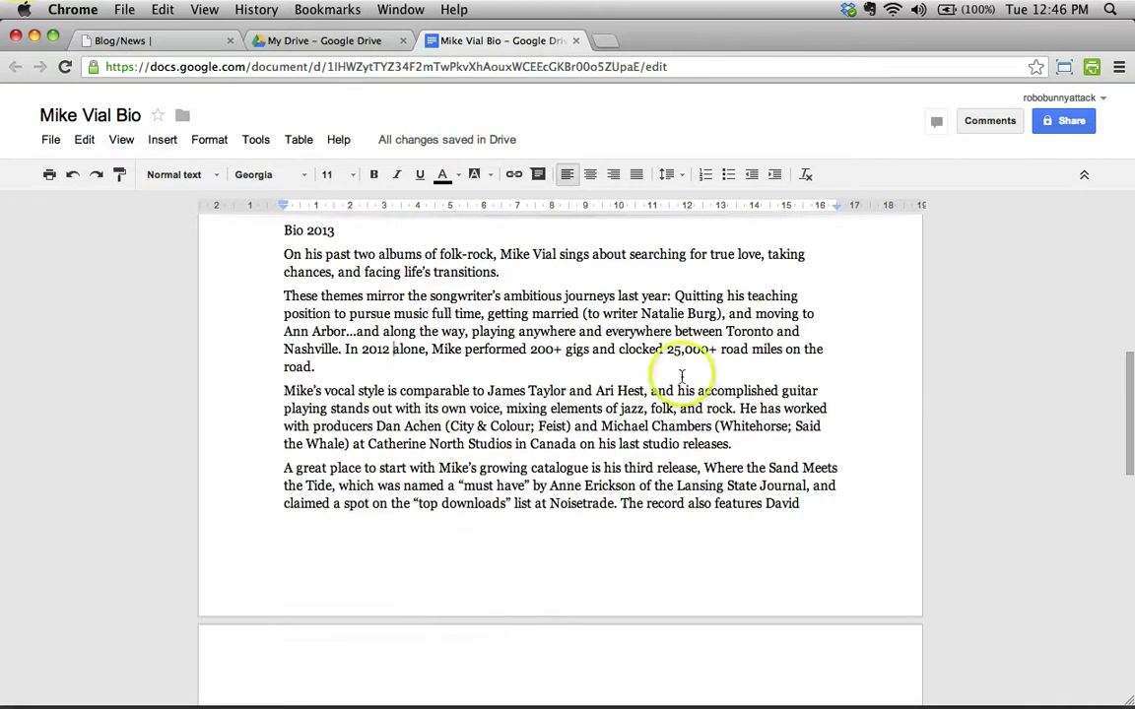
scroll(660, 433, "down", 2)
scroll(601, 424, "down", 1)
scroll(601, 424, "down", 1)
scroll(737, 590, "down", 1)
scroll(736, 590, "up", 3)
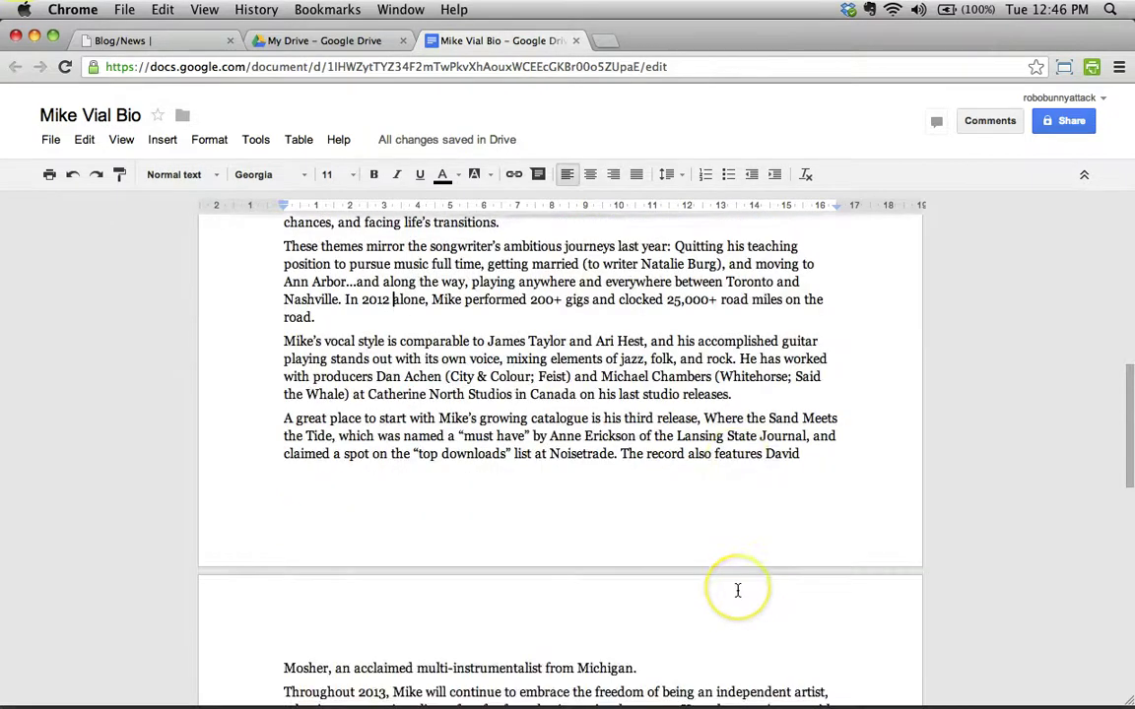
scroll(737, 590, "up", 5)
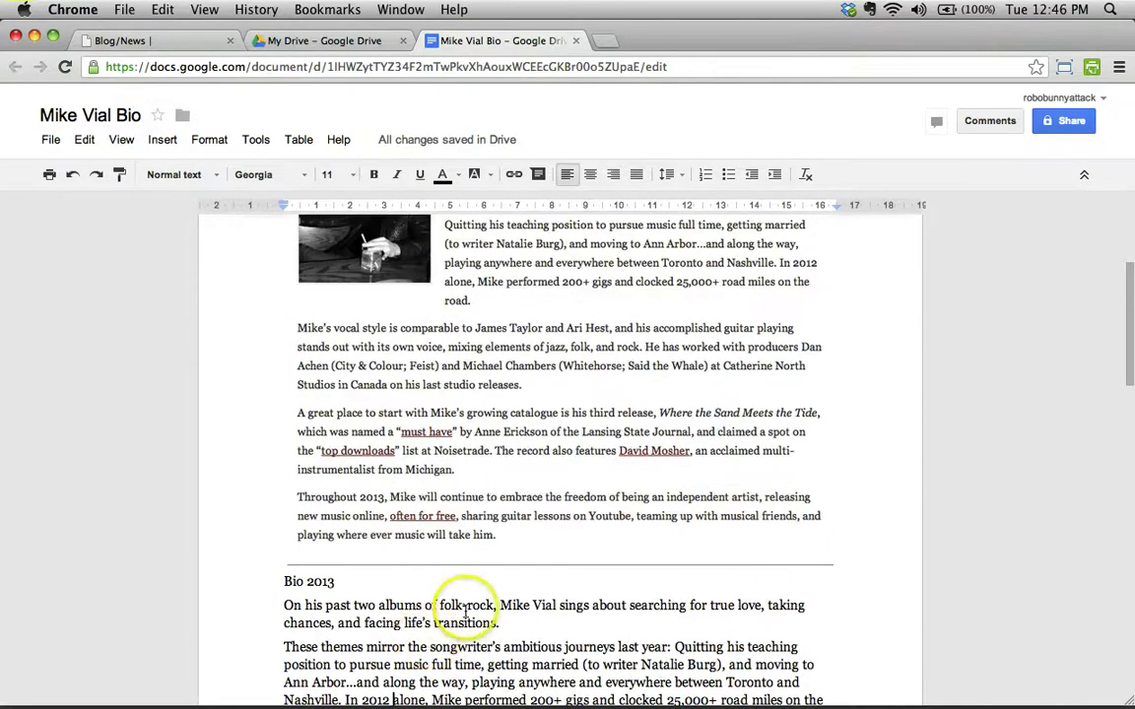
scroll(522, 514, "up", 2)
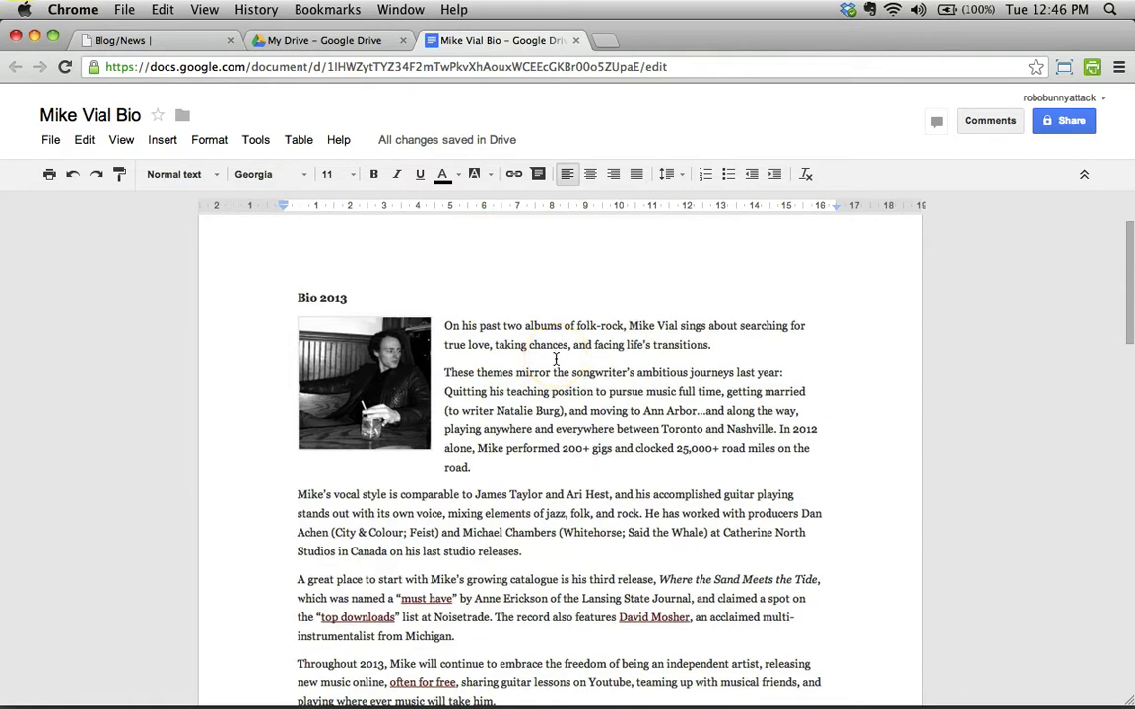
key("ctrl+z")
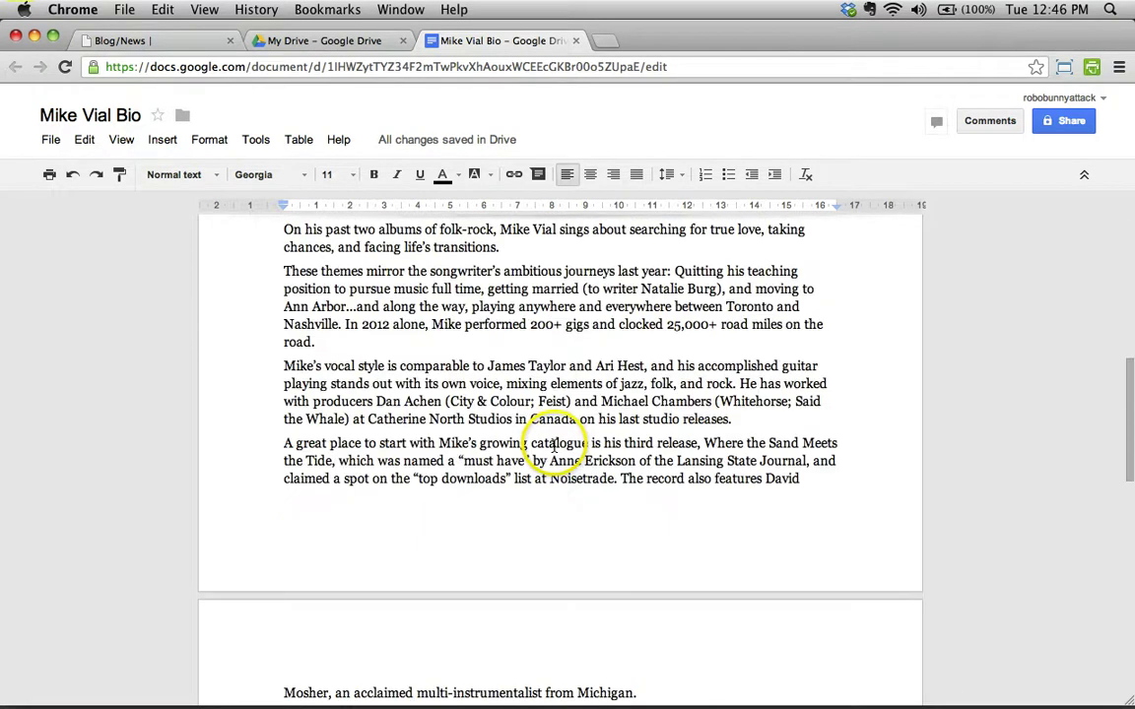
scroll(574, 477, "up", 3)
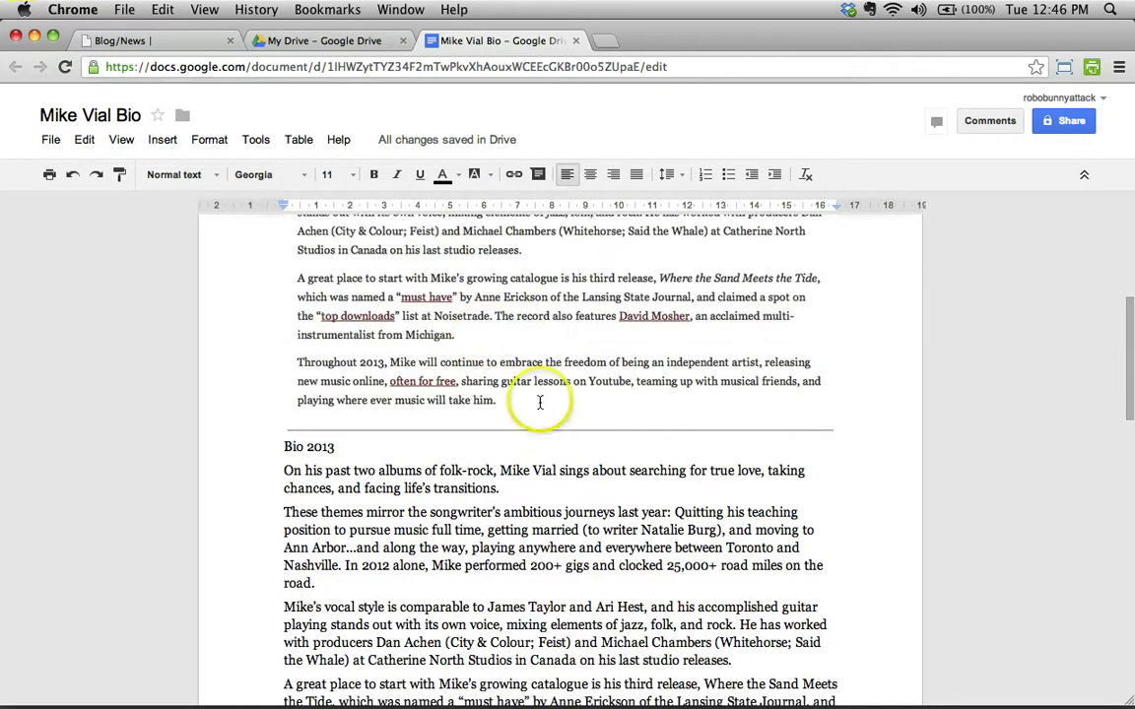
scroll(475, 394, "up", 3)
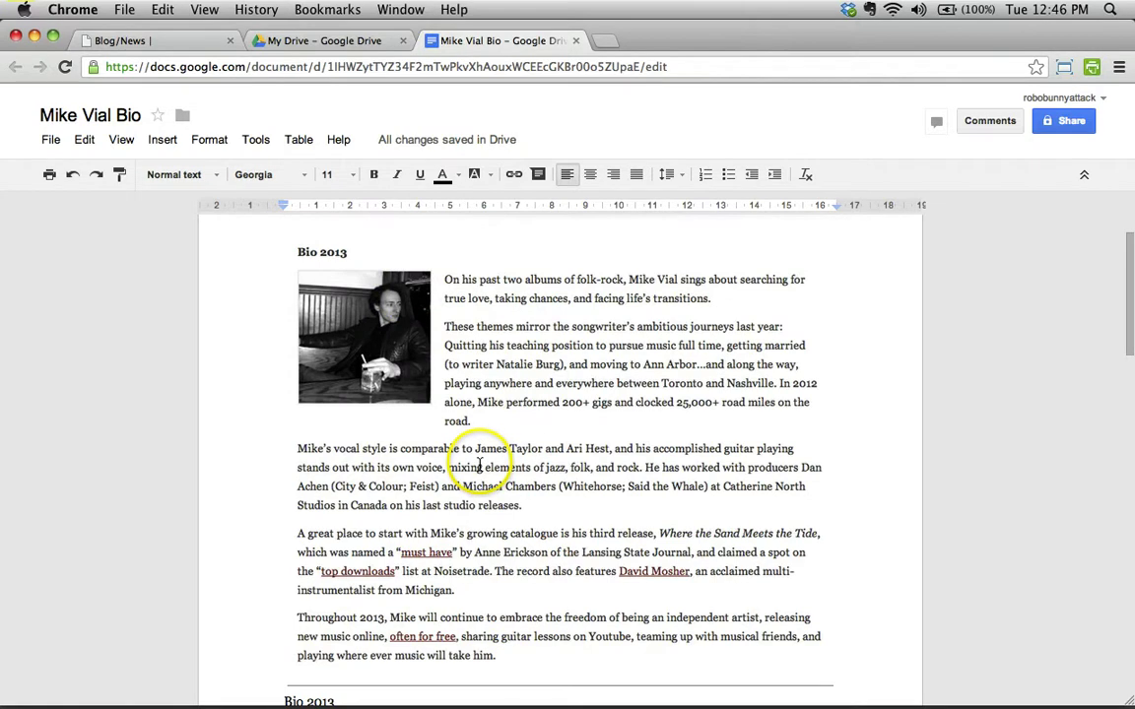
scroll(480, 463, "down", 5)
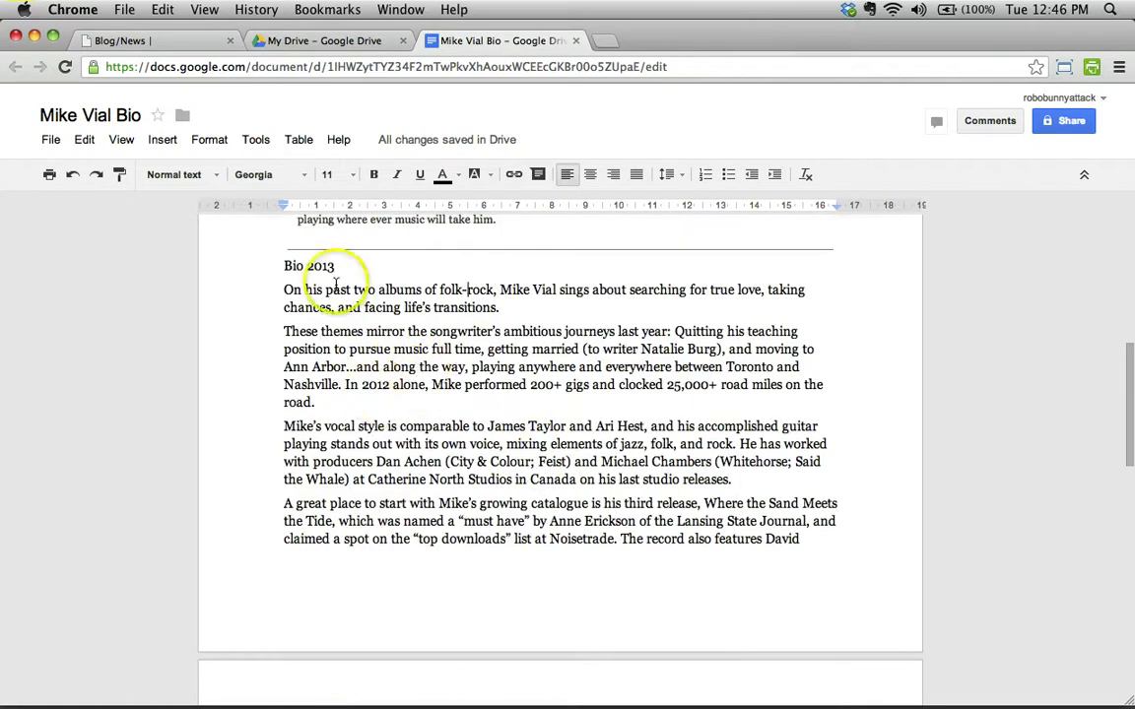
left_click(397, 404)
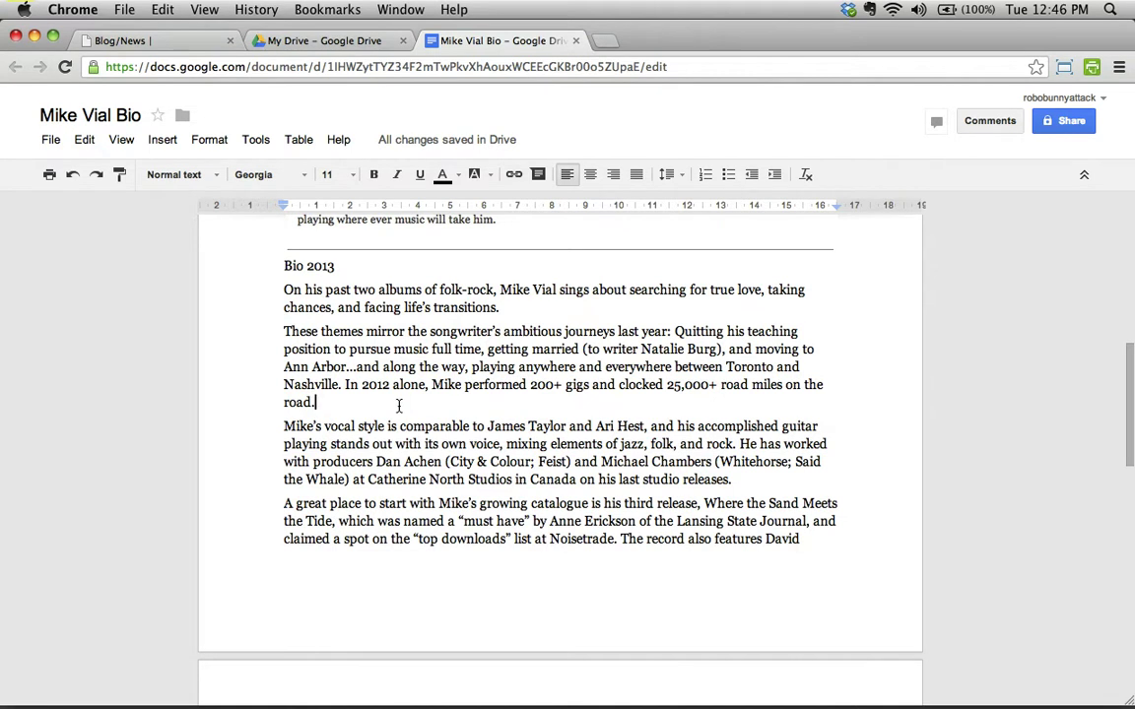
scroll(397, 405, "up", 5)
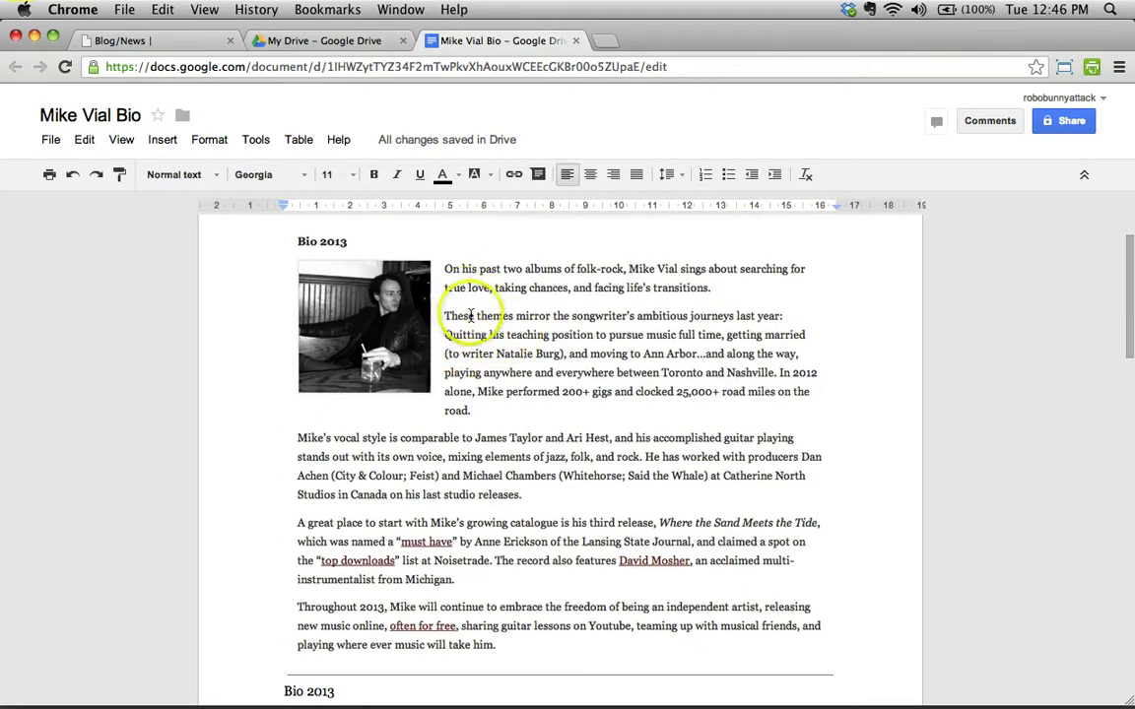
scroll(473, 433, "down", 3)
scroll(478, 394, "down", 1)
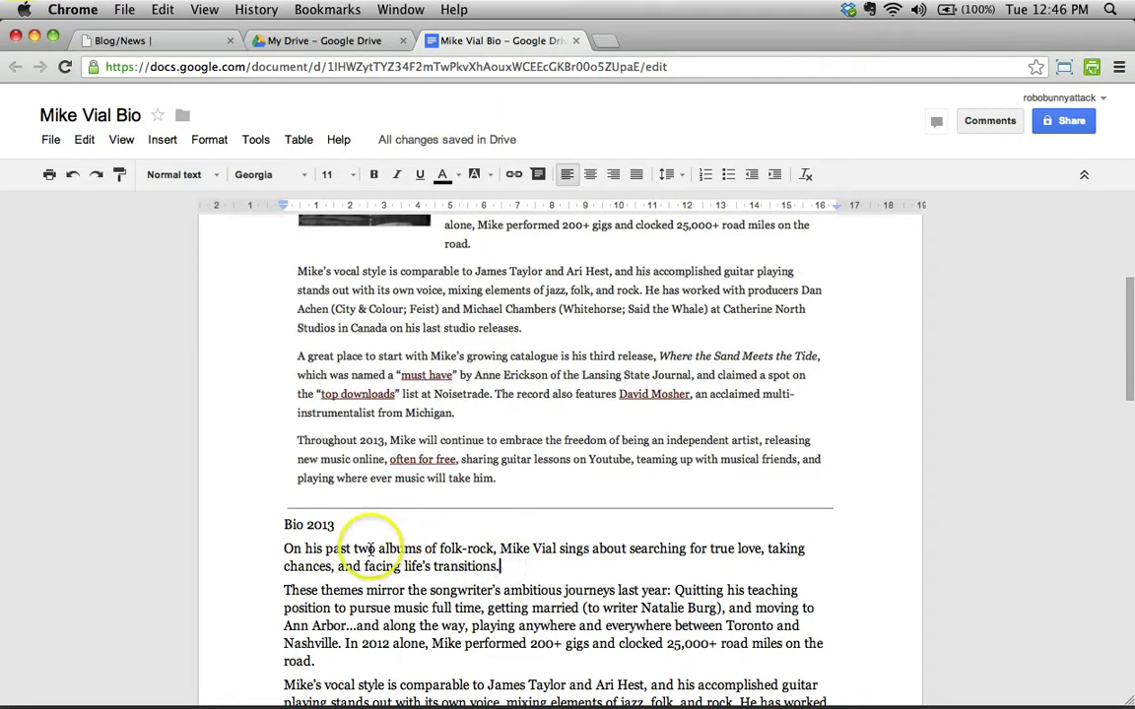
scroll(315, 532, "down", 6)
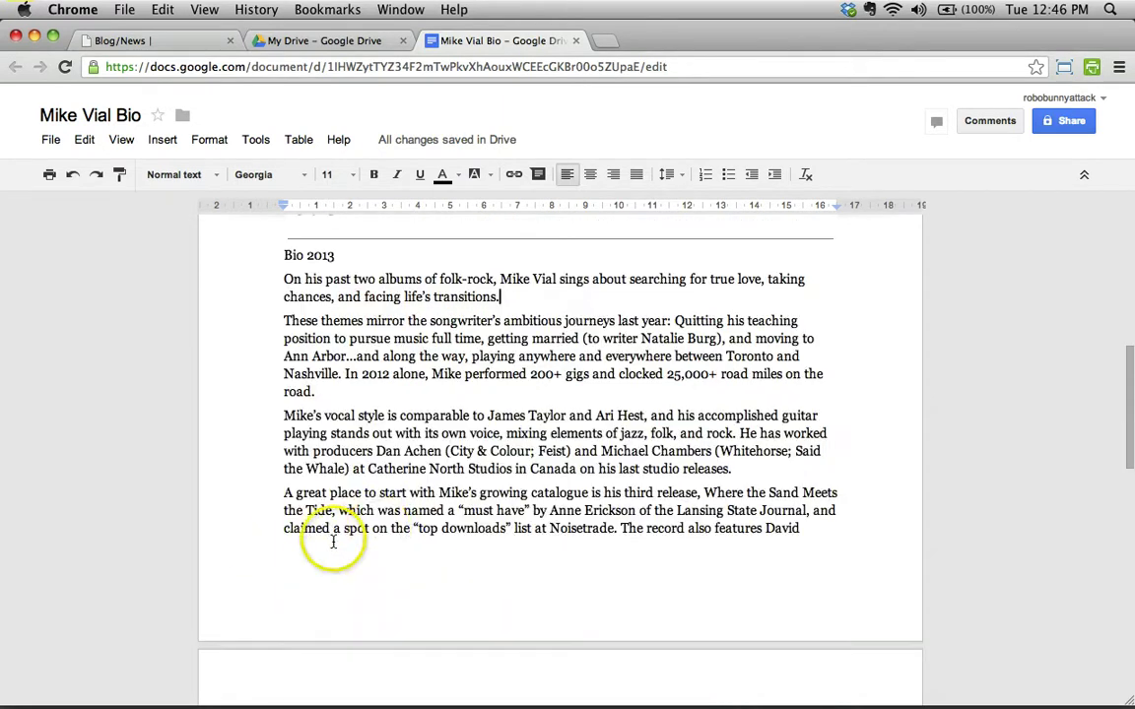